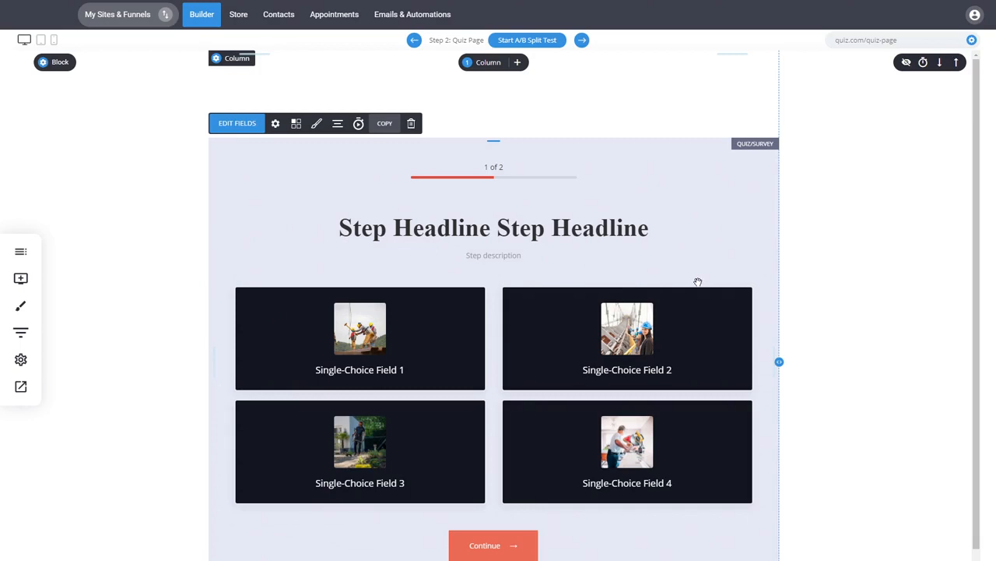
Style the quiz form's step heading with the Hammersmith One font and a white color
{"action": "left_click", "coordinate": [316, 126]}
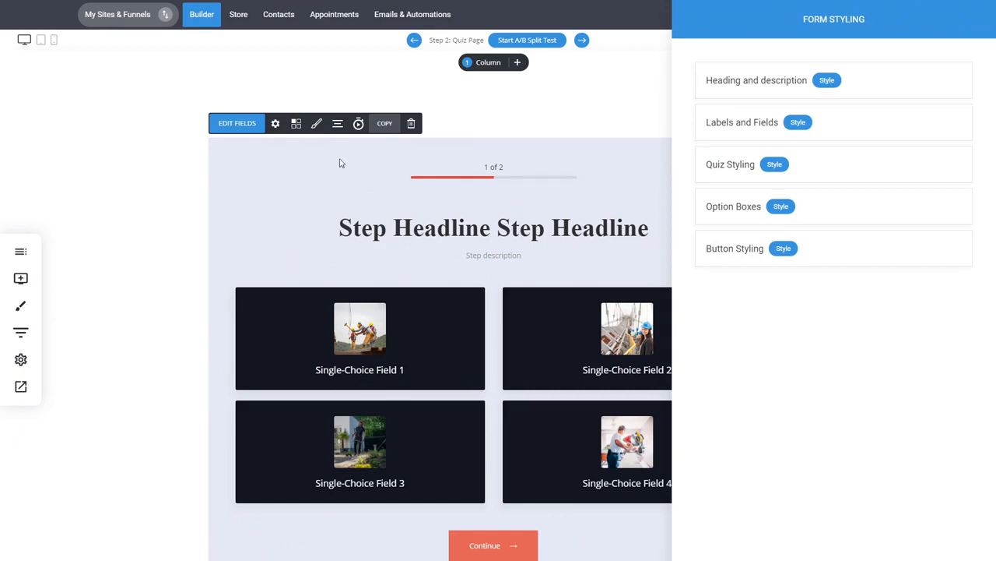
{"action": "left_click", "coordinate": [826, 80]}
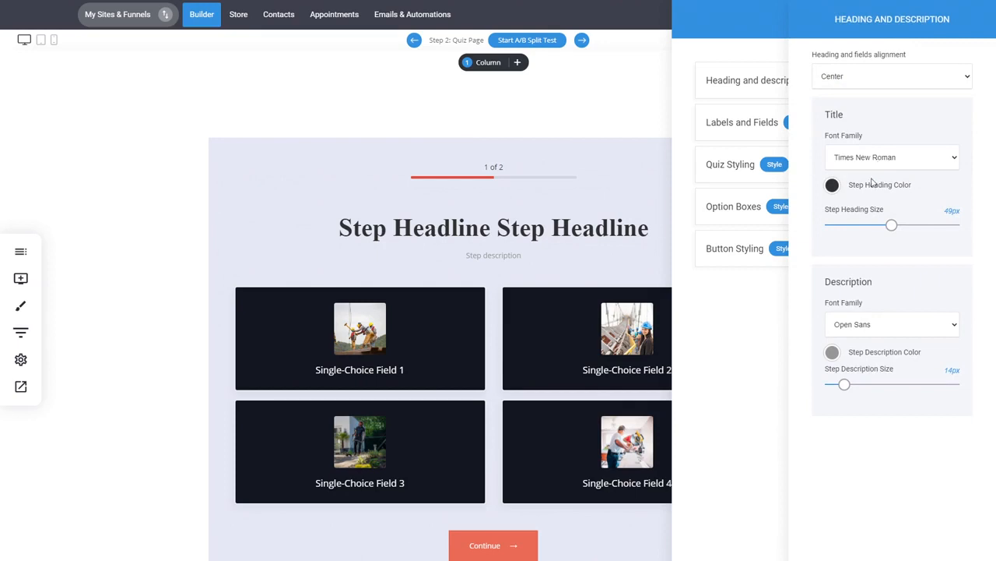
{"action": "left_click", "coordinate": [893, 209]}
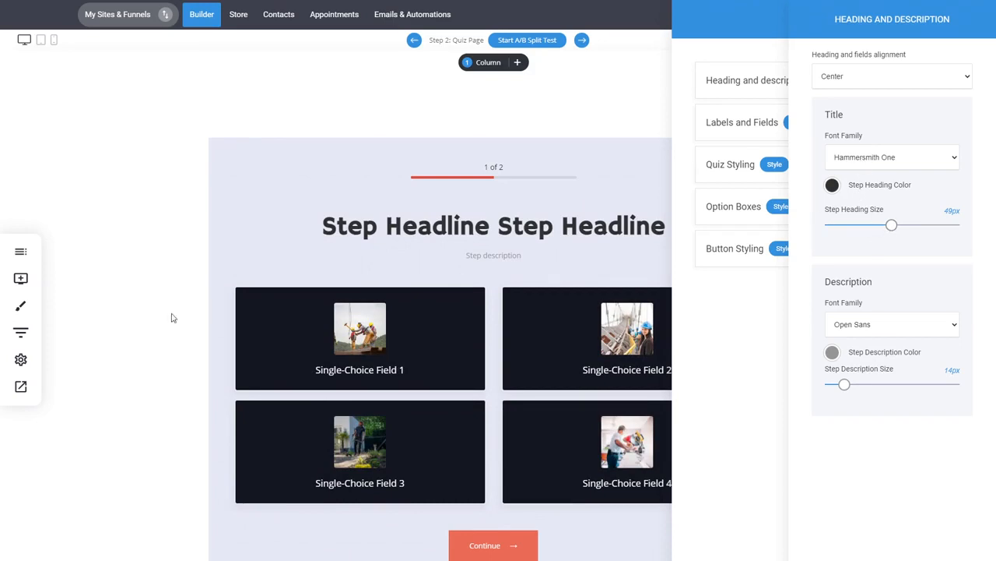
{"action": "left_click", "coordinate": [833, 187]}
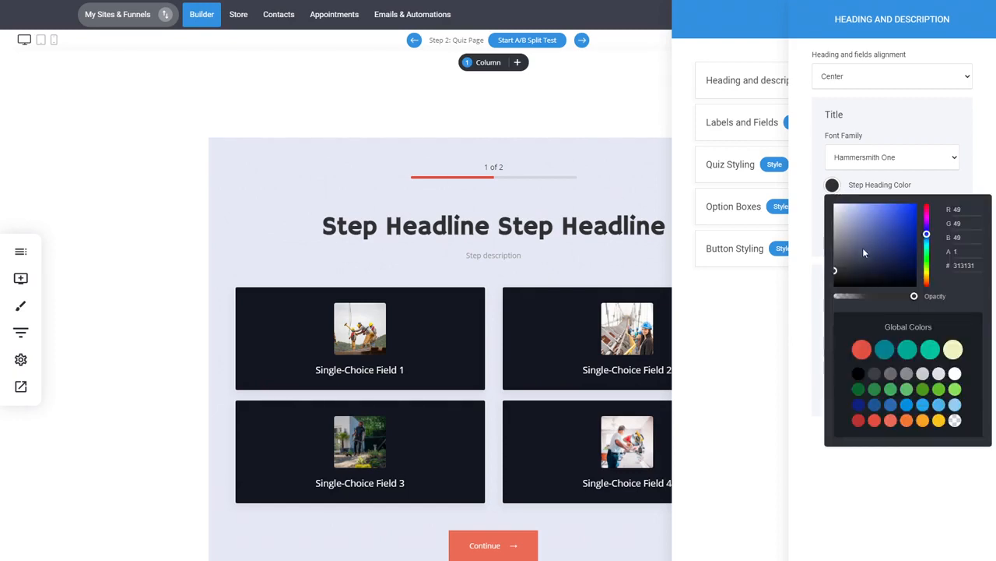
{"action": "left_click_drag", "start_coordinate": [862, 249], "coordinate": [805, 161]}
{"action": "left_click", "coordinate": [805, 230]}
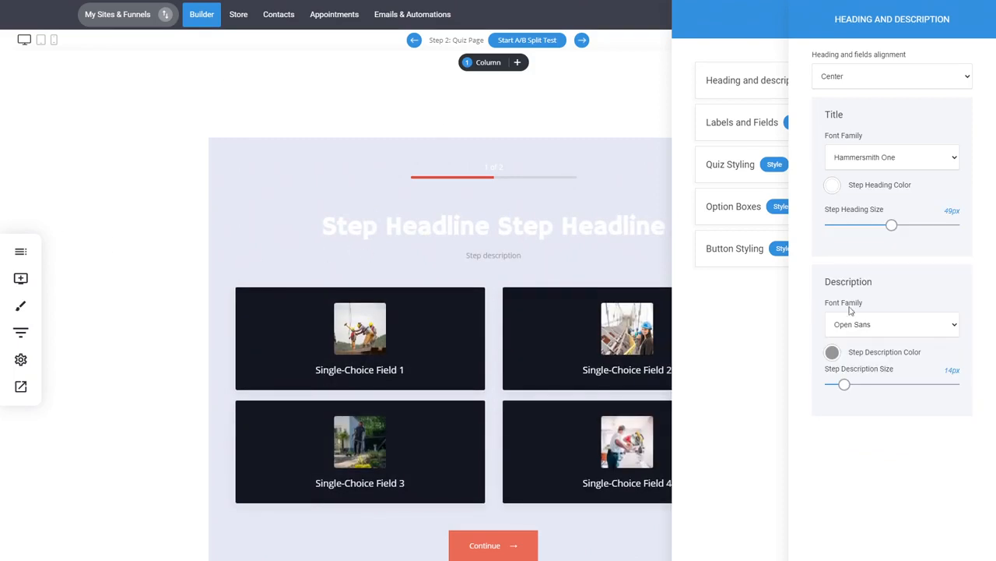
Make the step description white (#FFFFFF) at about 0.74 opacity and set its size to 22px
{"action": "left_click", "coordinate": [832, 353]}
{"action": "left_click_drag", "start_coordinate": [845, 377], "coordinate": [832, 367]}
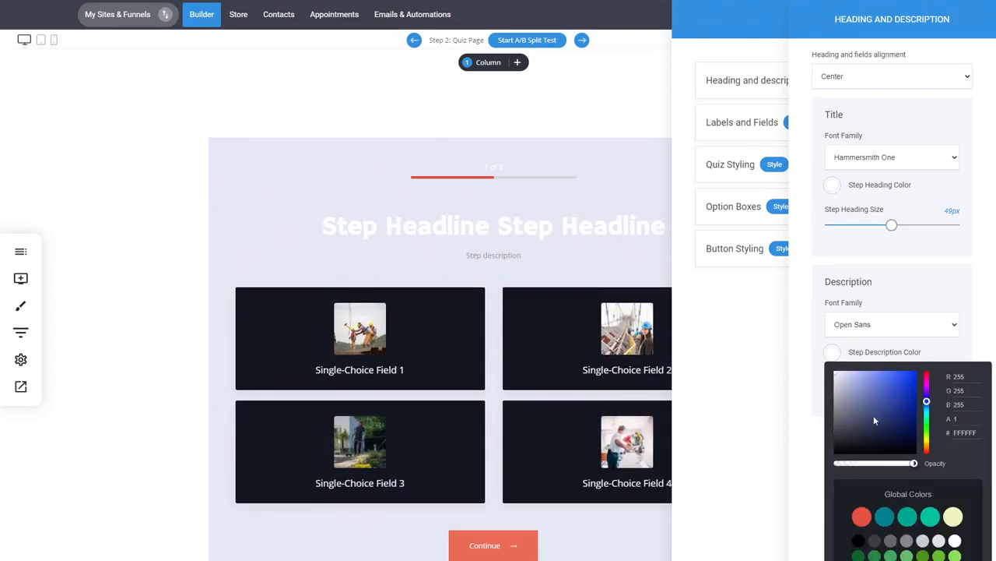
{"action": "left_click_drag", "start_coordinate": [908, 466], "coordinate": [893, 466]}
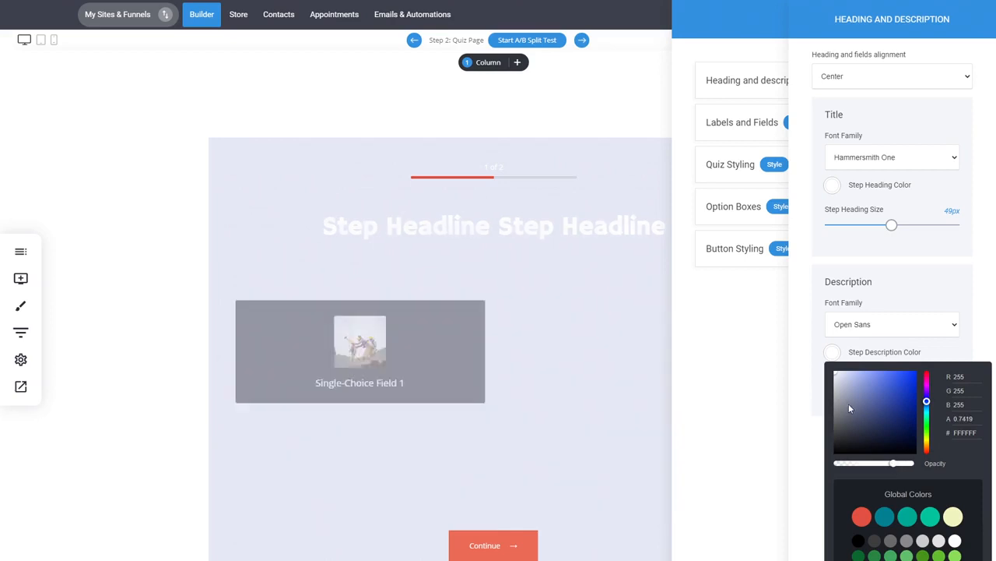
{"action": "left_click", "coordinate": [810, 360]}
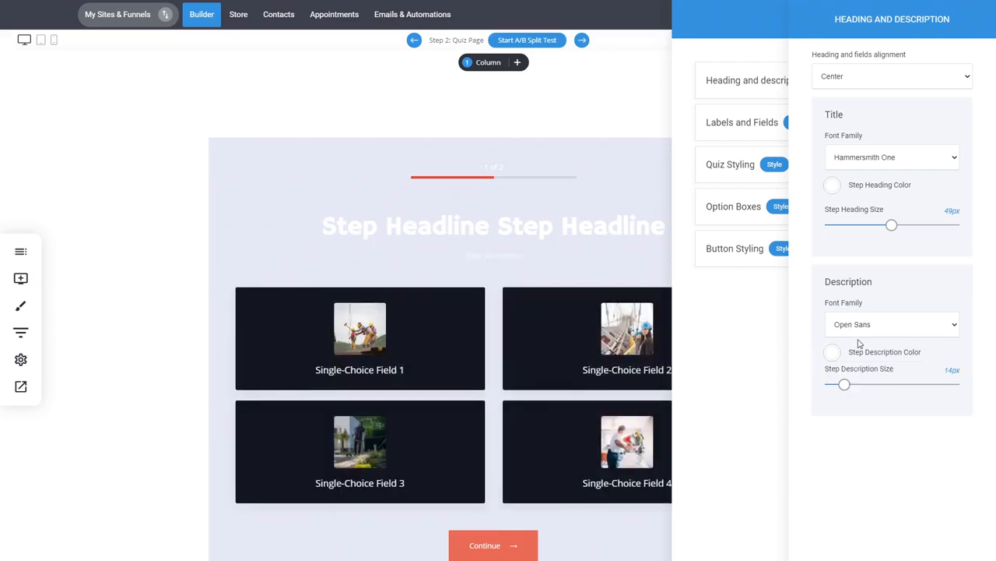
{"action": "left_click_drag", "start_coordinate": [844, 385], "coordinate": [857, 393]}
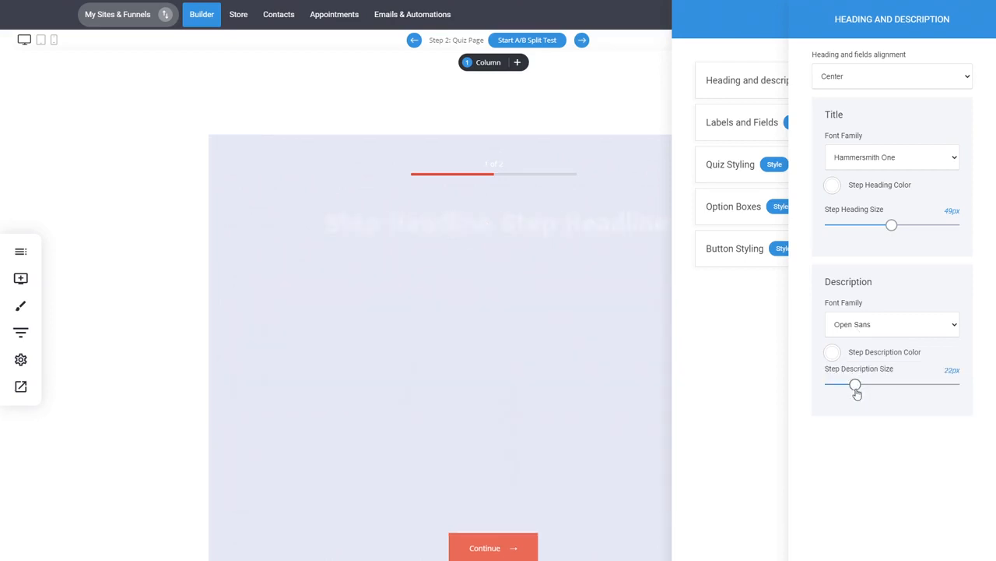
{"action": "left_click", "coordinate": [742, 361]}
{"action": "left_click", "coordinate": [576, 315]}
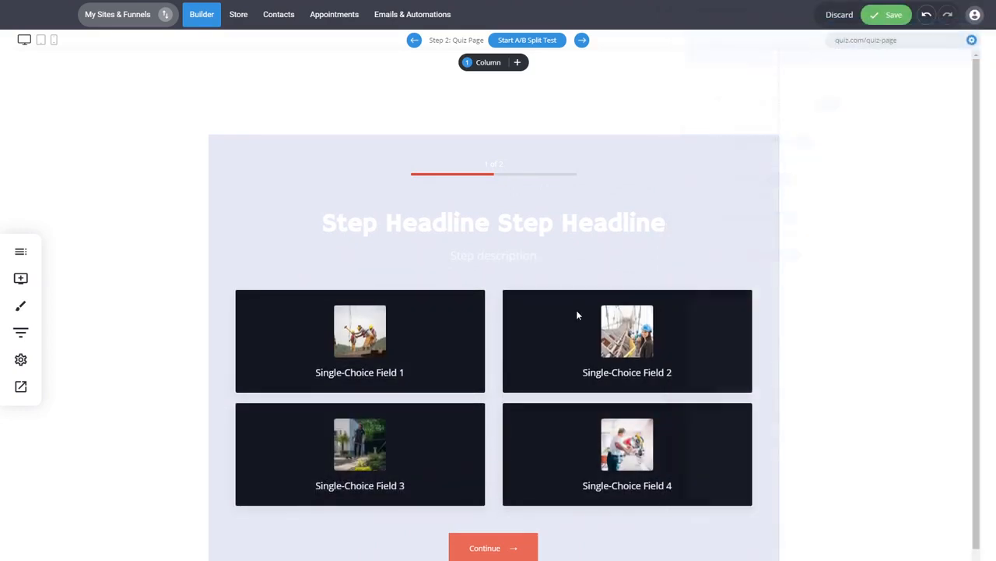
Look through the fonts that can be added in the website's global styling, without adding any
{"action": "left_click", "coordinate": [20, 307]}
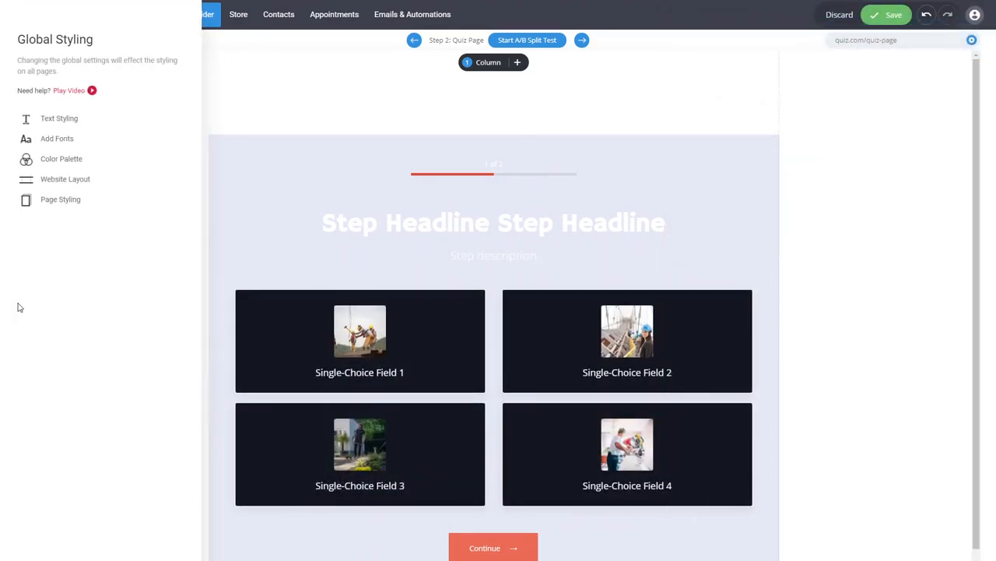
{"action": "left_click", "coordinate": [63, 140]}
{"action": "left_click", "coordinate": [105, 104]}
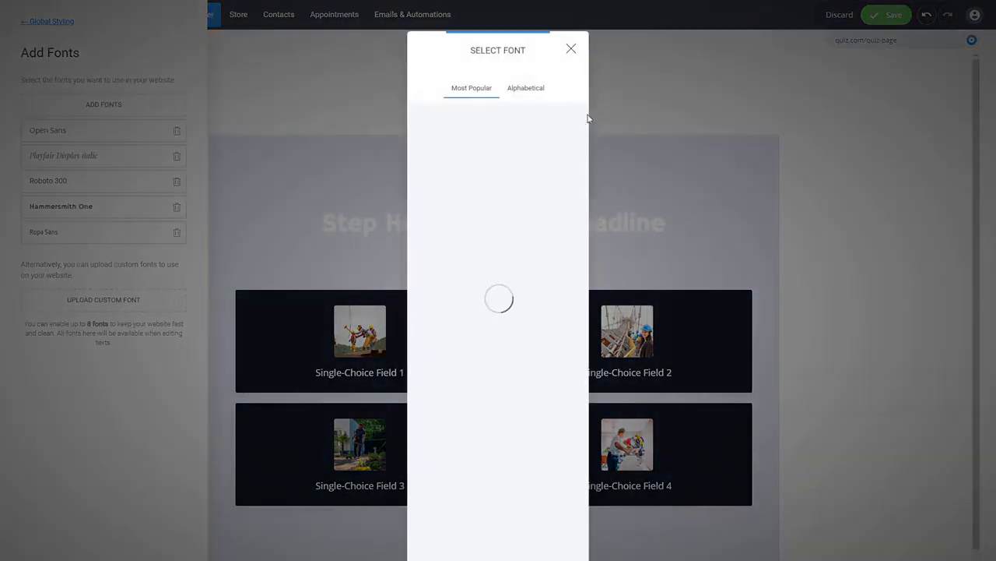
{"action": "mouse_move", "coordinate": [584, 148]}
{"action": "left_mouse_down"}
{"action": "mouse_move", "coordinate": [580, 296]}
{"action": "mouse_move", "coordinate": [583, 145]}
{"action": "left_mouse_up"}
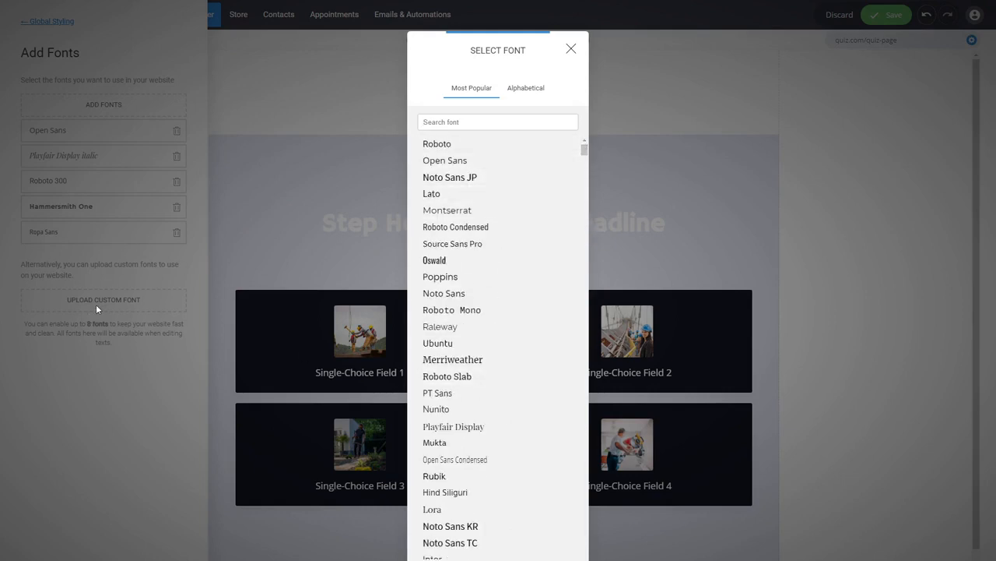
{"action": "left_click", "coordinate": [571, 49]}
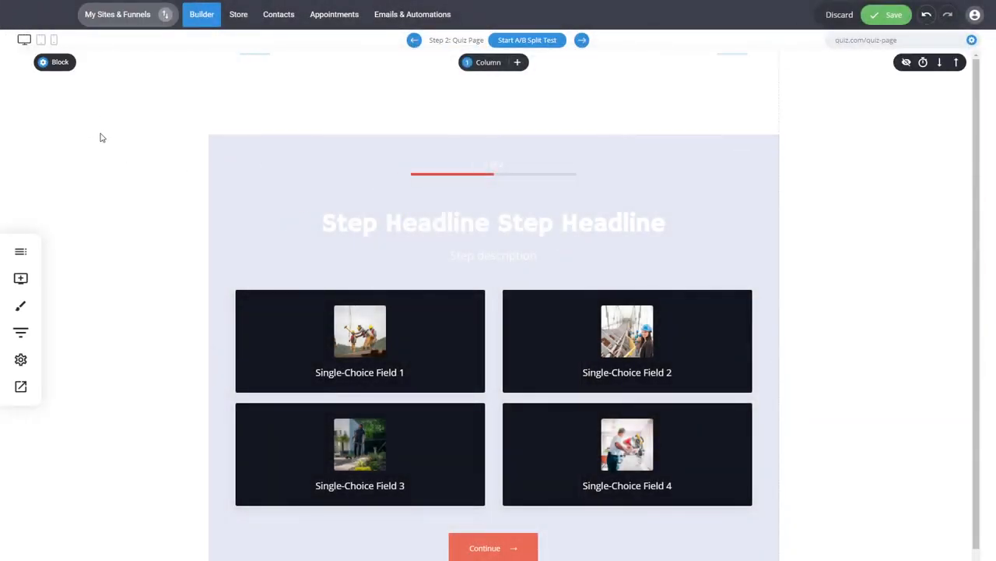
Make the quiz form's background color fully transparent
{"action": "left_click", "coordinate": [326, 176]}
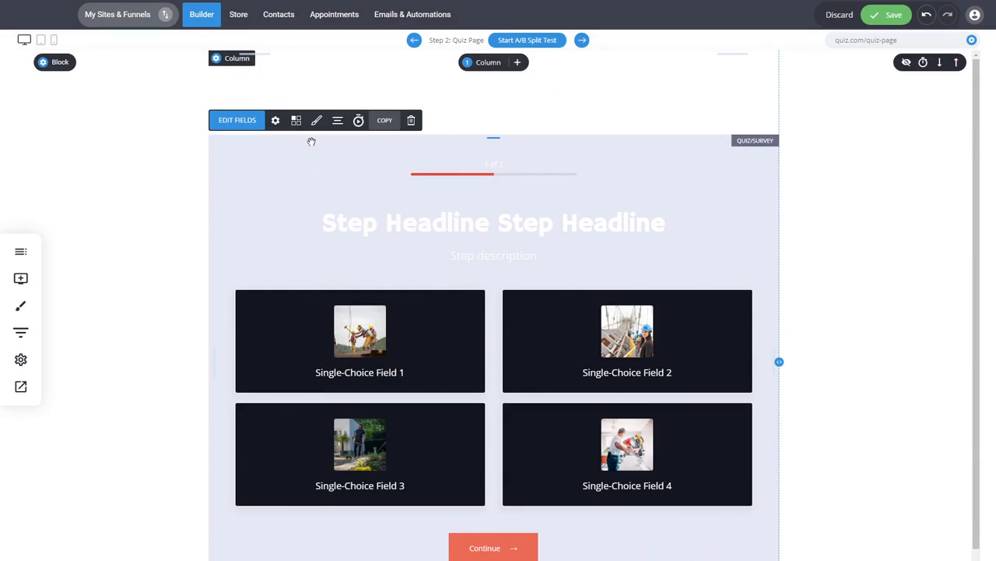
{"action": "left_click", "coordinate": [773, 164]}
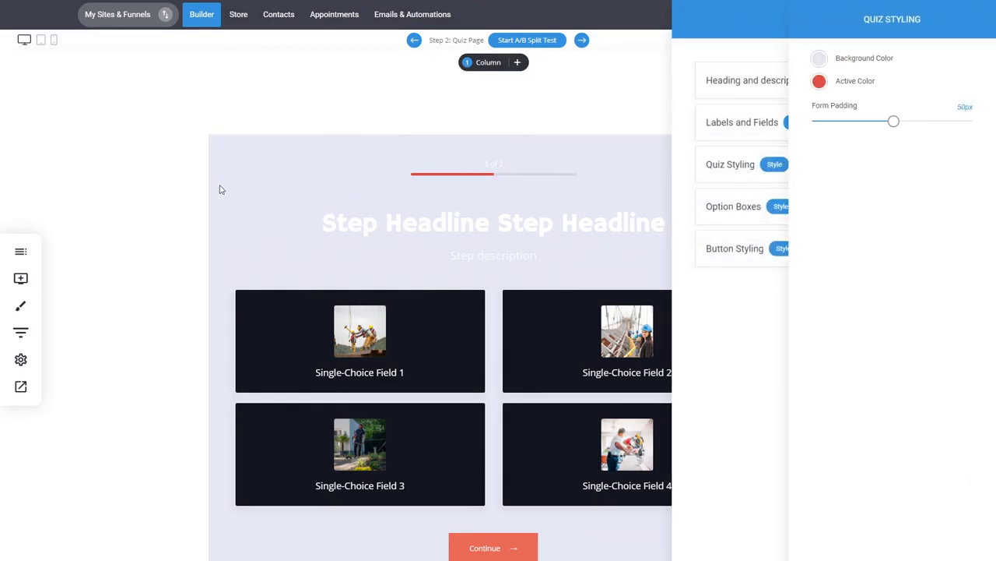
{"action": "left_click", "coordinate": [819, 59]}
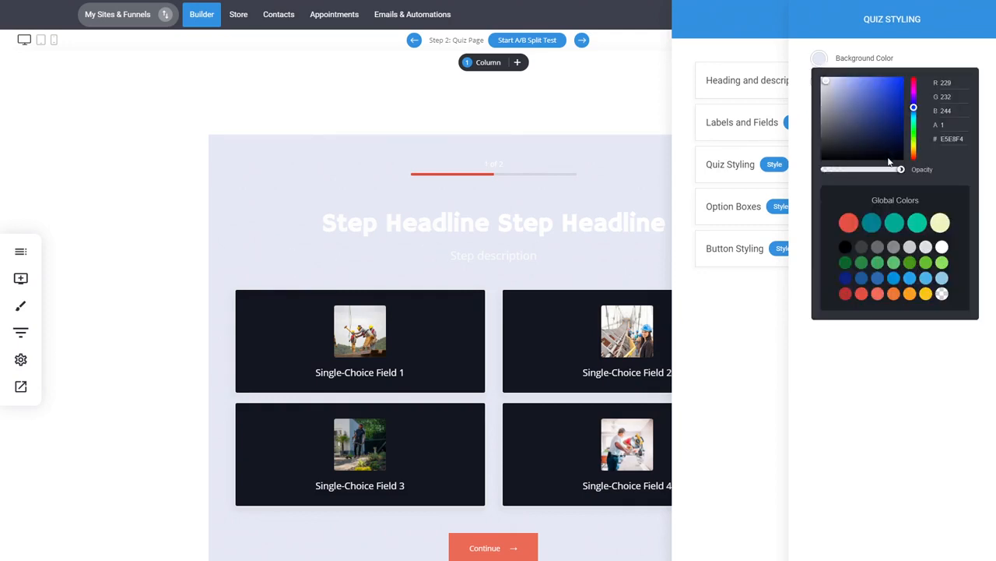
{"action": "left_click", "coordinate": [942, 294]}
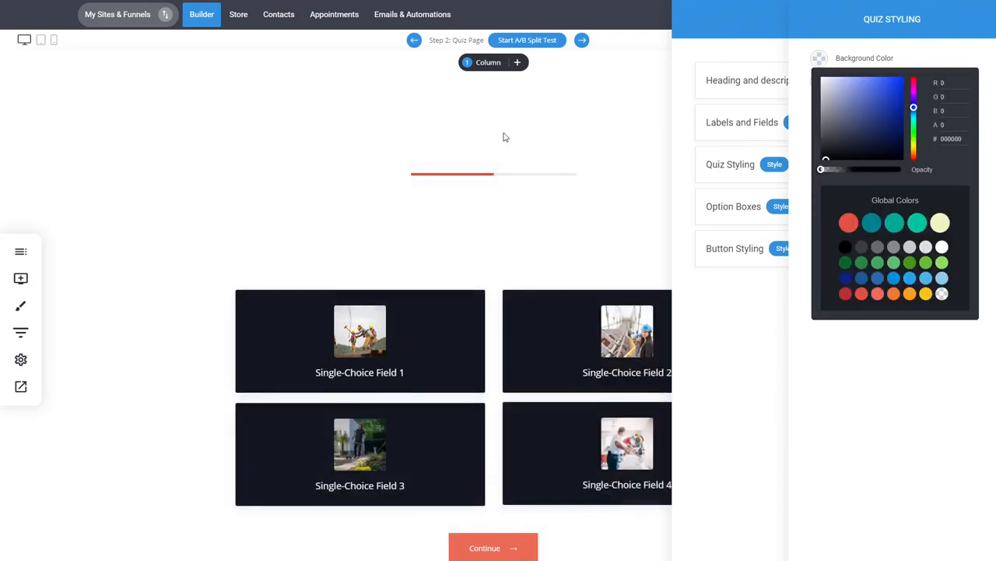
{"action": "left_click", "coordinate": [599, 231]}
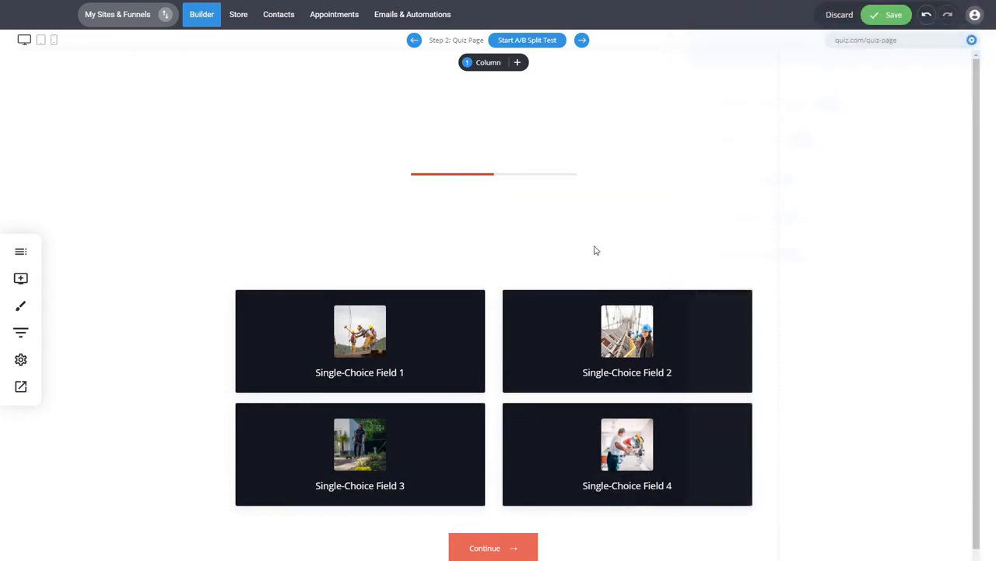
Give the block containing the quiz a dark charcoal background color, about #1B1E21
{"action": "left_click", "coordinate": [64, 62]}
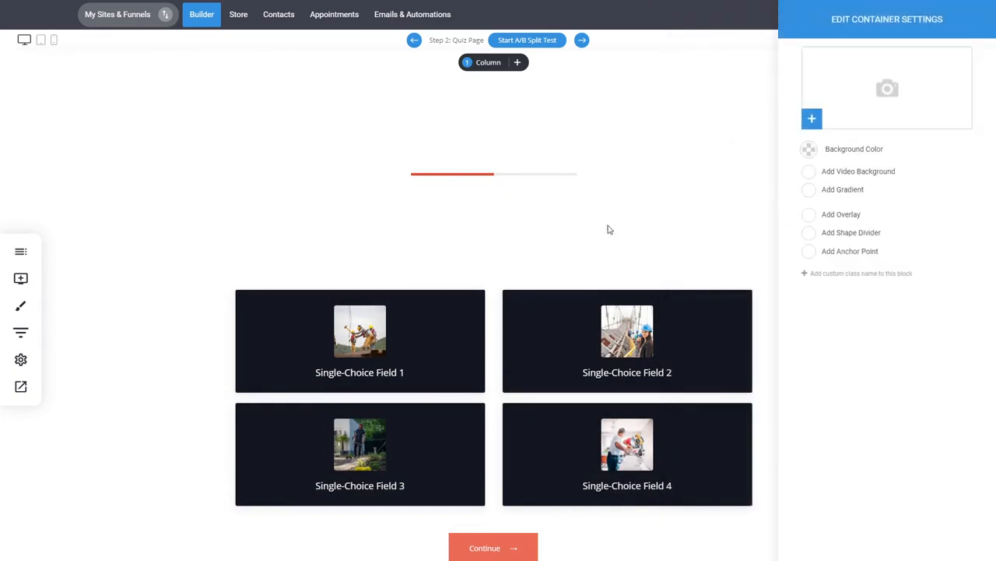
{"action": "left_click", "coordinate": [808, 149]}
{"action": "left_click", "coordinate": [427, 194]}
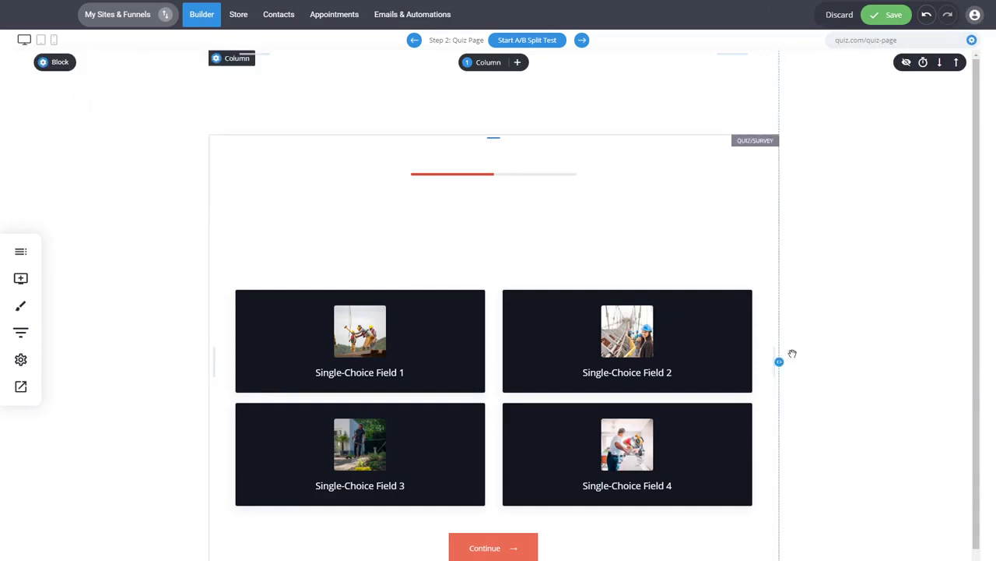
{"action": "left_click", "coordinate": [56, 62]}
{"action": "left_click", "coordinate": [809, 152]}
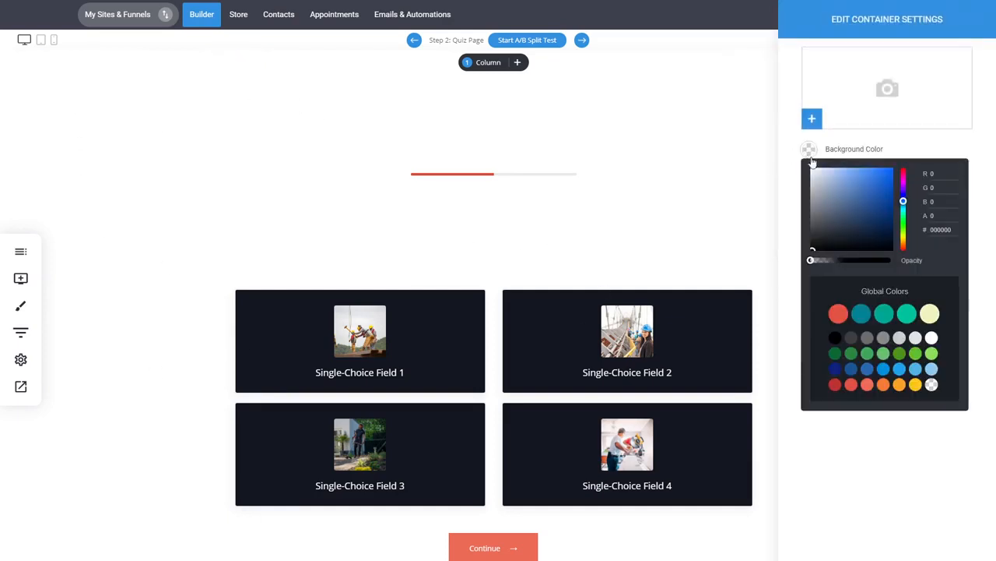
{"action": "left_click", "coordinate": [825, 242]}
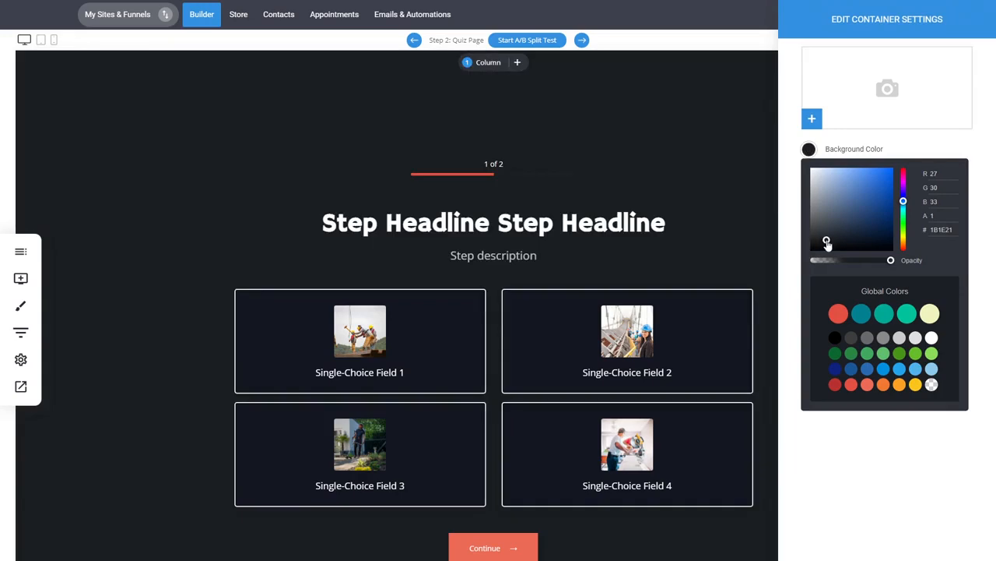
{"action": "left_click_drag", "start_coordinate": [827, 242], "coordinate": [827, 244]}
{"action": "left_click", "coordinate": [606, 262]}
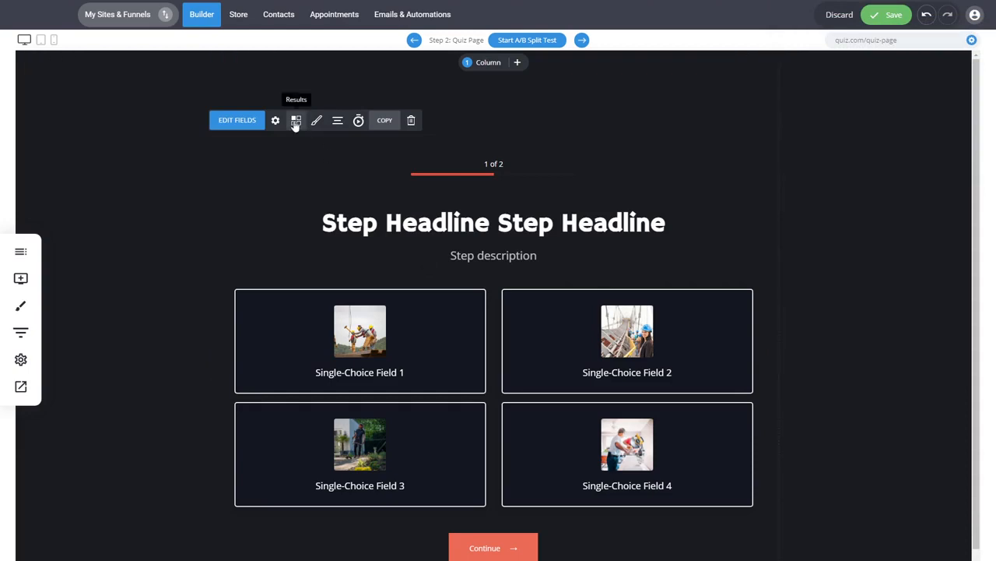
Set the border color of the quiz's option boxes to the muted grey-blue #525971
{"action": "left_click", "coordinate": [316, 122]}
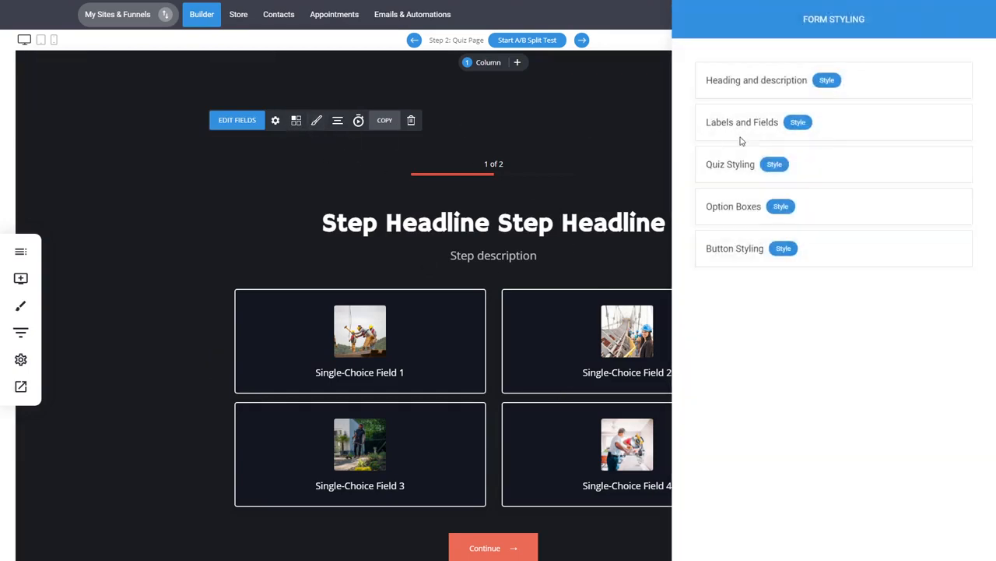
{"action": "left_click", "coordinate": [784, 208]}
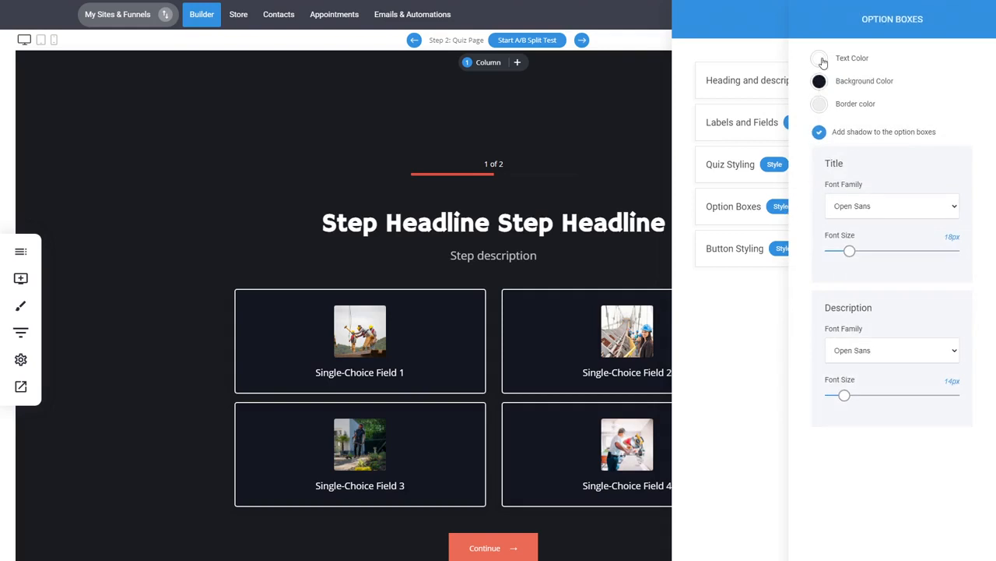
{"action": "left_click", "coordinate": [820, 105]}
{"action": "left_click_drag", "start_coordinate": [826, 134], "coordinate": [845, 172]}
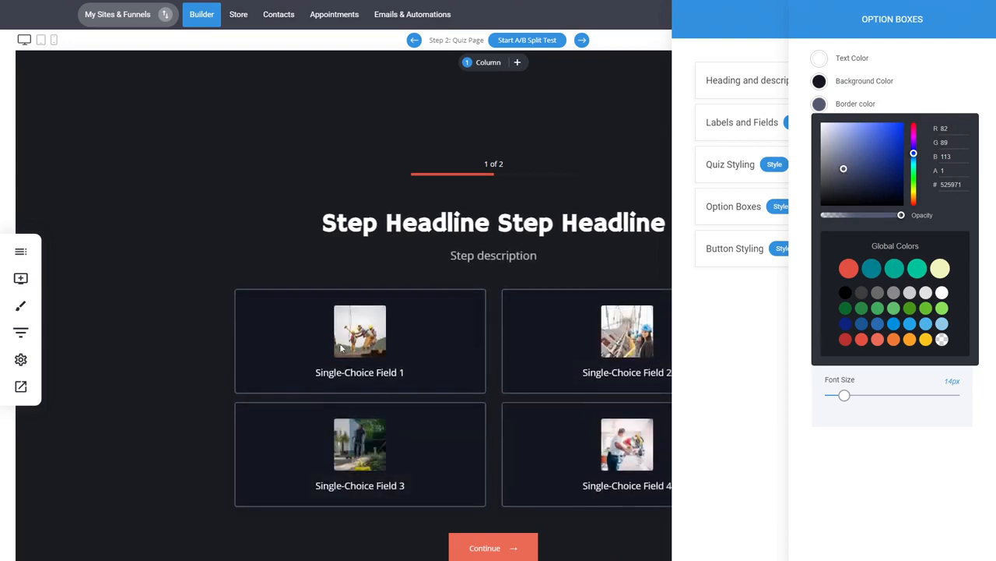
{"action": "left_click", "coordinate": [808, 303]}
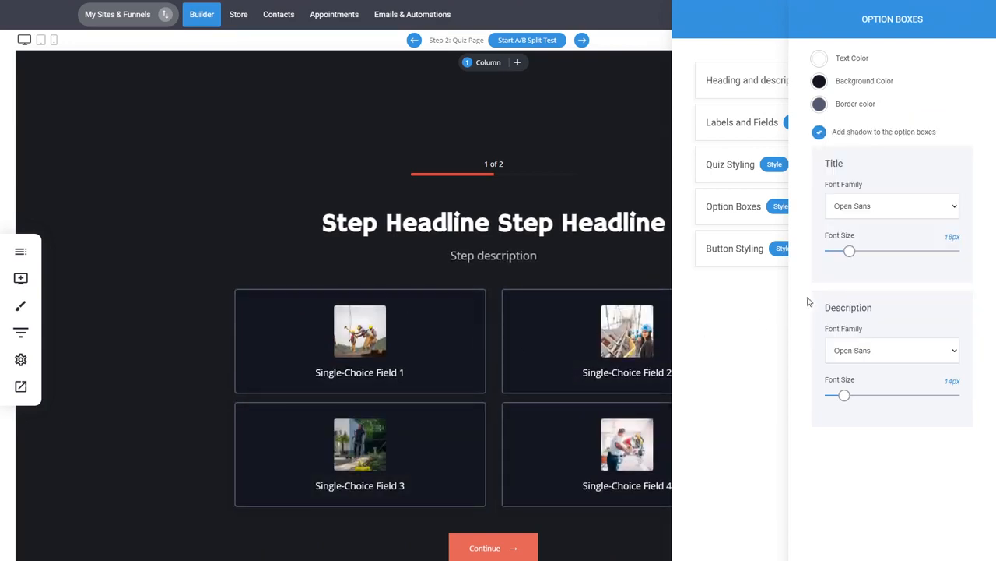
Reduce the opacity of the option boxes' white text color to about 0.65
{"action": "left_click", "coordinate": [820, 59]}
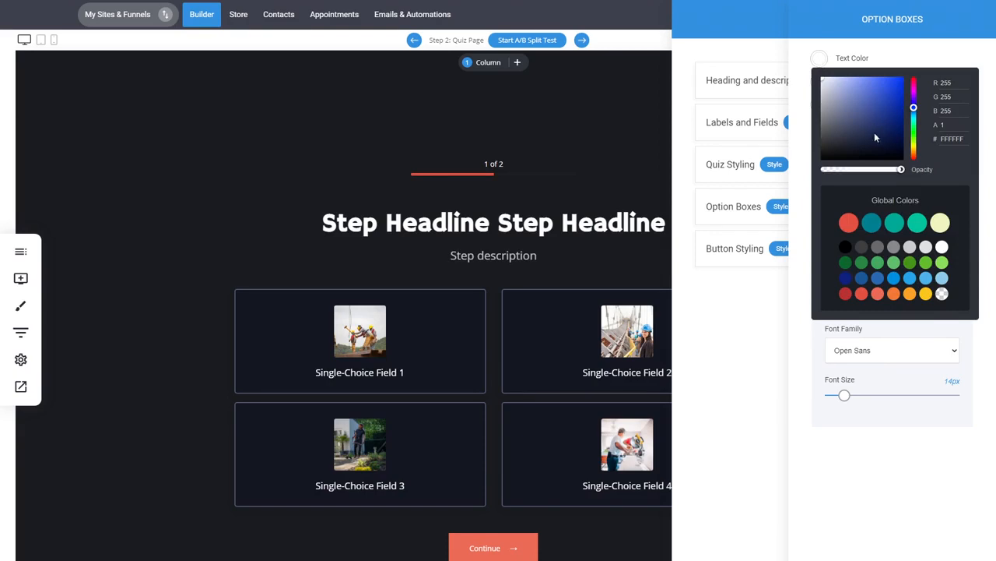
{"action": "left_click_drag", "start_coordinate": [901, 176], "coordinate": [874, 177]}
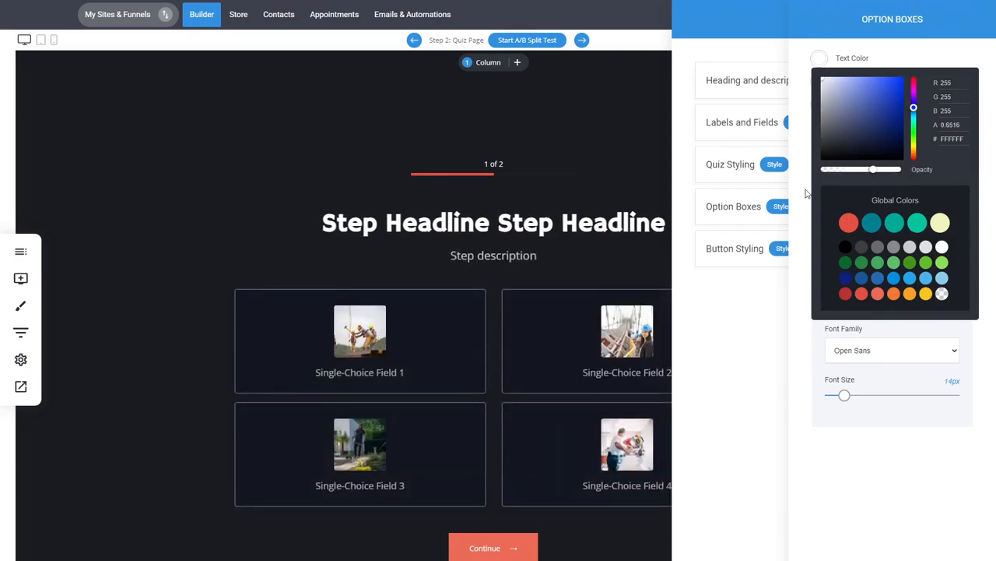
{"action": "left_click", "coordinate": [883, 427]}
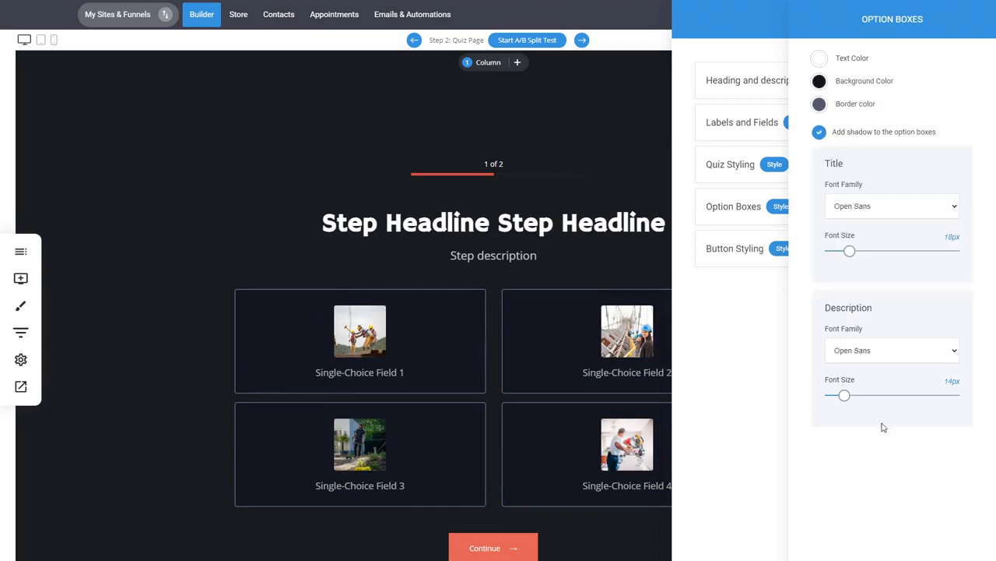
Set the option box titles to the Hammersmith One font at 23px
{"action": "left_click", "coordinate": [854, 252]}
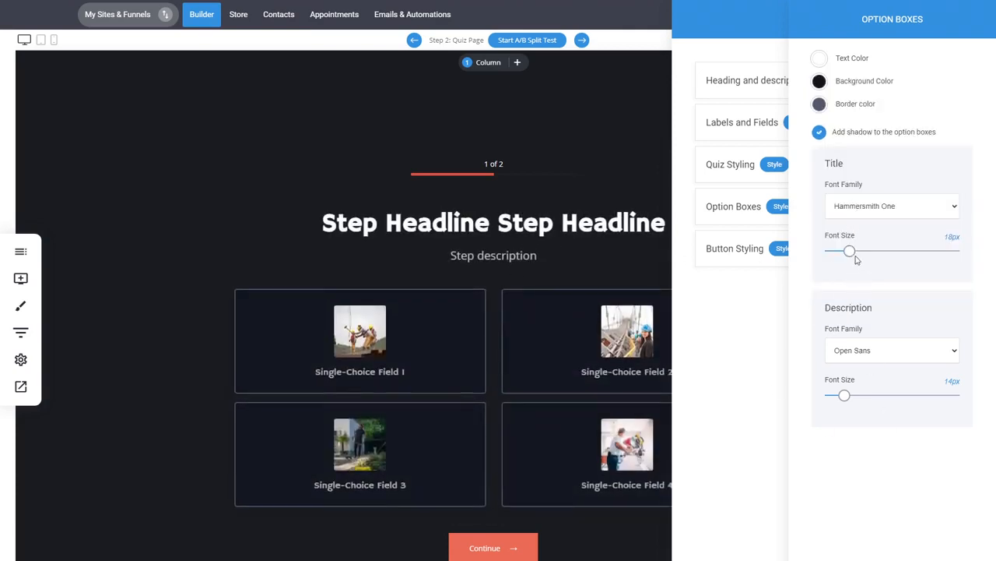
{"action": "left_click_drag", "start_coordinate": [854, 257], "coordinate": [857, 251]}
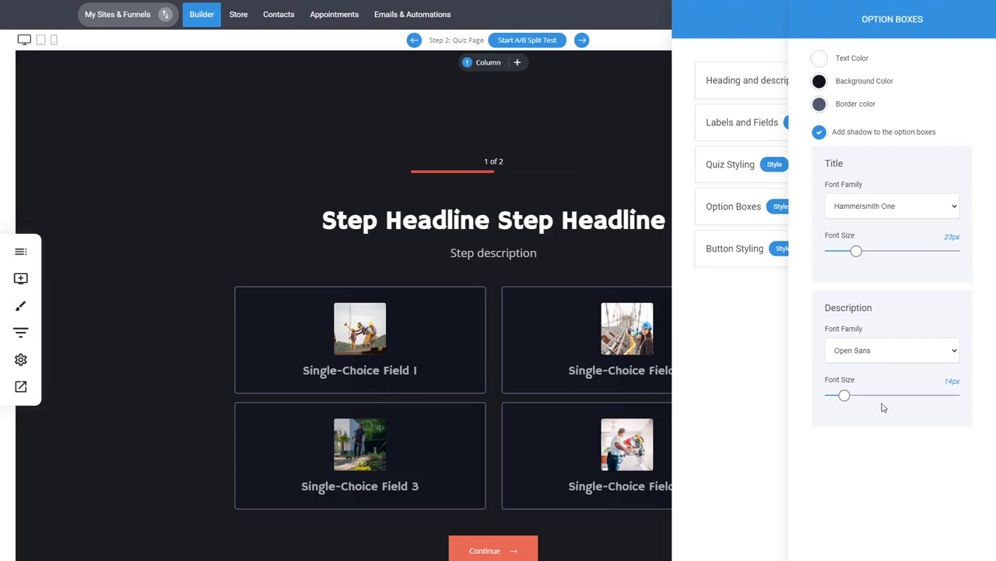
{"action": "left_click", "coordinate": [759, 423]}
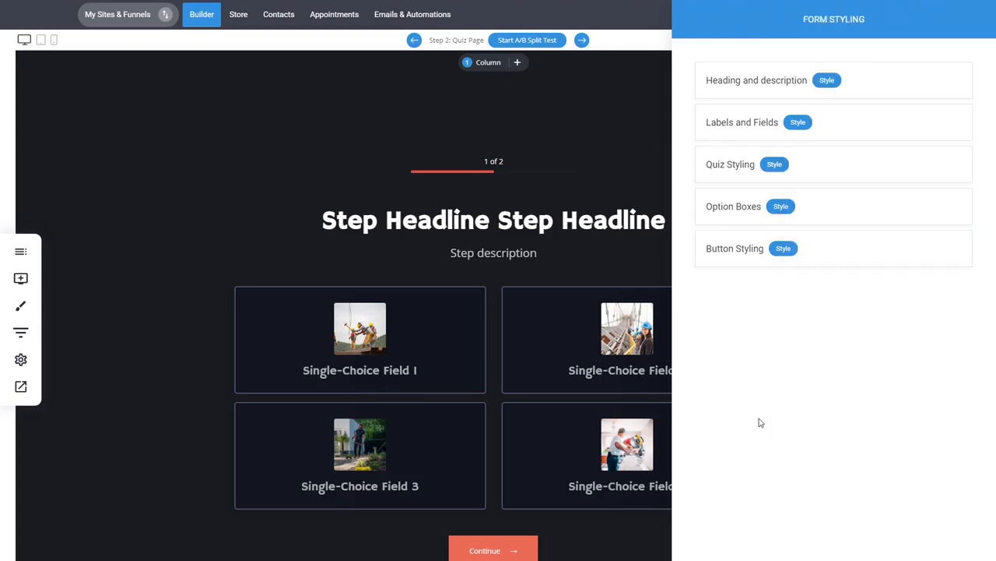
Set the quiz button's color to the darker red #CF4C36 and its border radius to 35px
{"action": "left_click", "coordinate": [783, 248]}
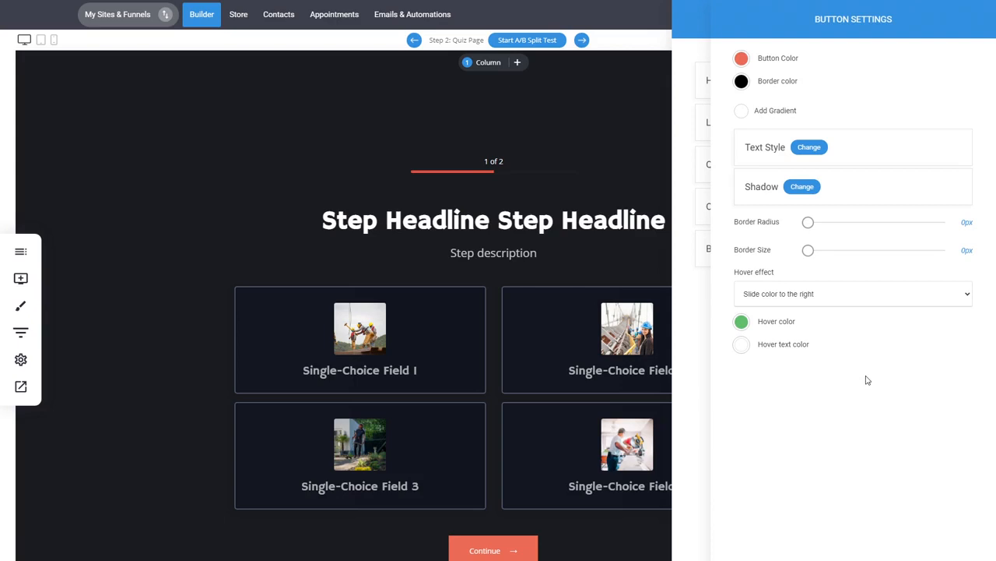
{"action": "left_click", "coordinate": [742, 61]}
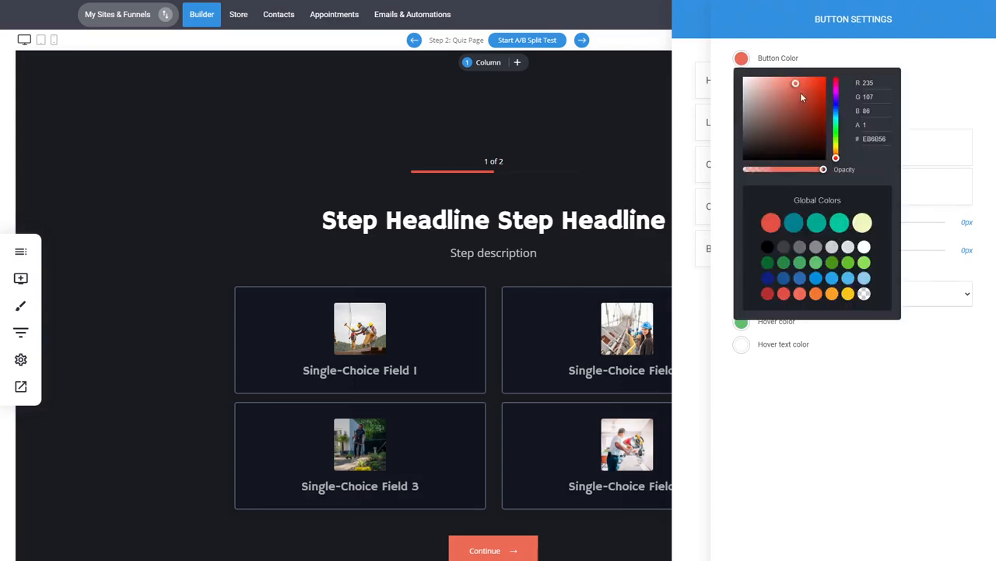
{"action": "left_click", "coordinate": [802, 93]}
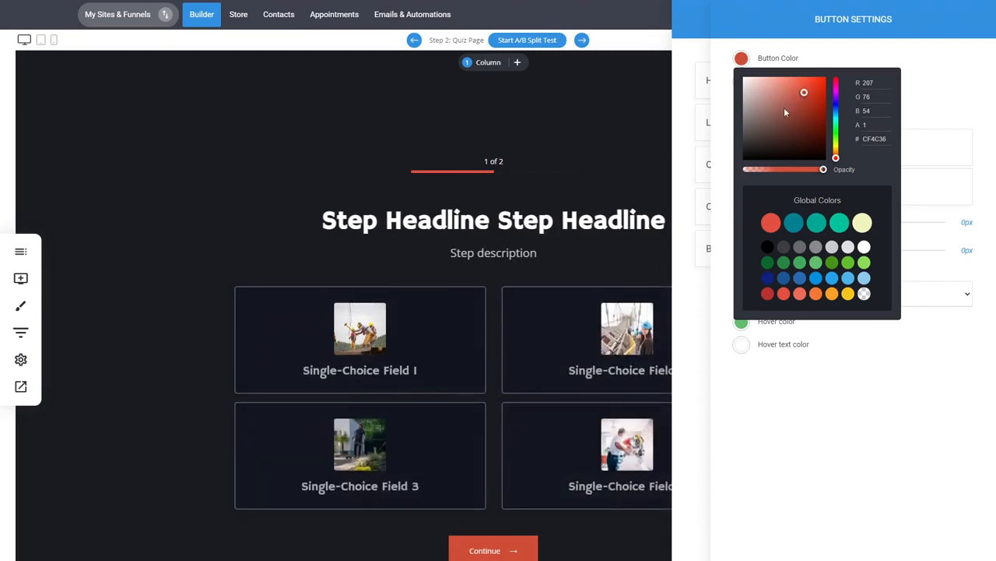
{"action": "left_click", "coordinate": [840, 430]}
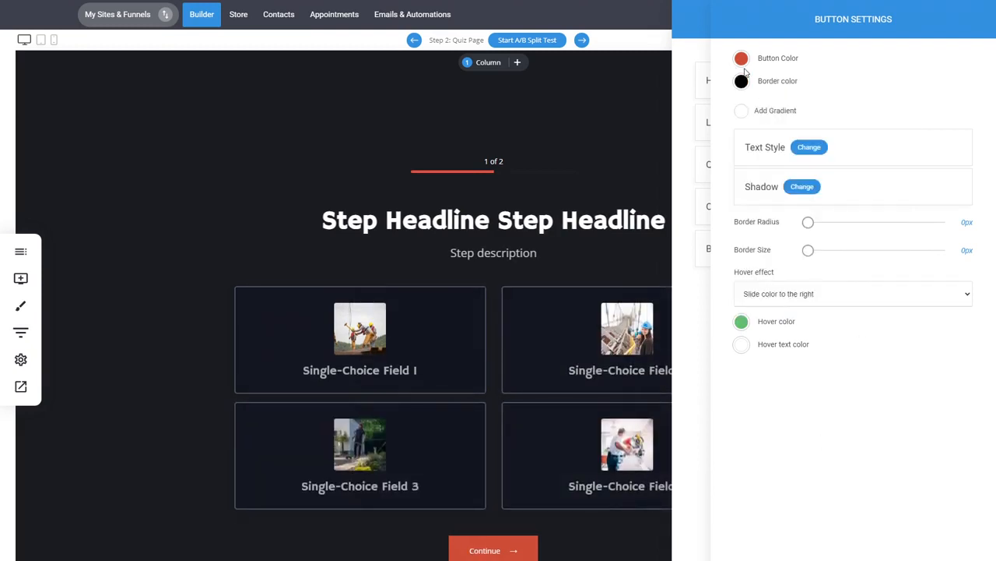
{"action": "left_click_drag", "start_coordinate": [809, 225], "coordinate": [889, 232]}
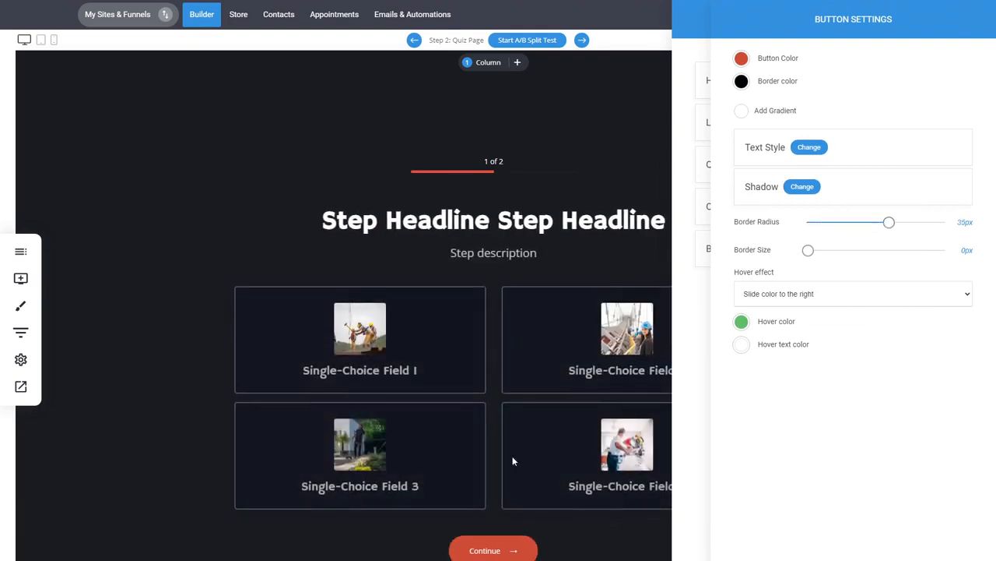
Set the quiz button's text to the Hammersmith One font and enlarge it to more than 20px
{"action": "left_click", "coordinate": [809, 148]}
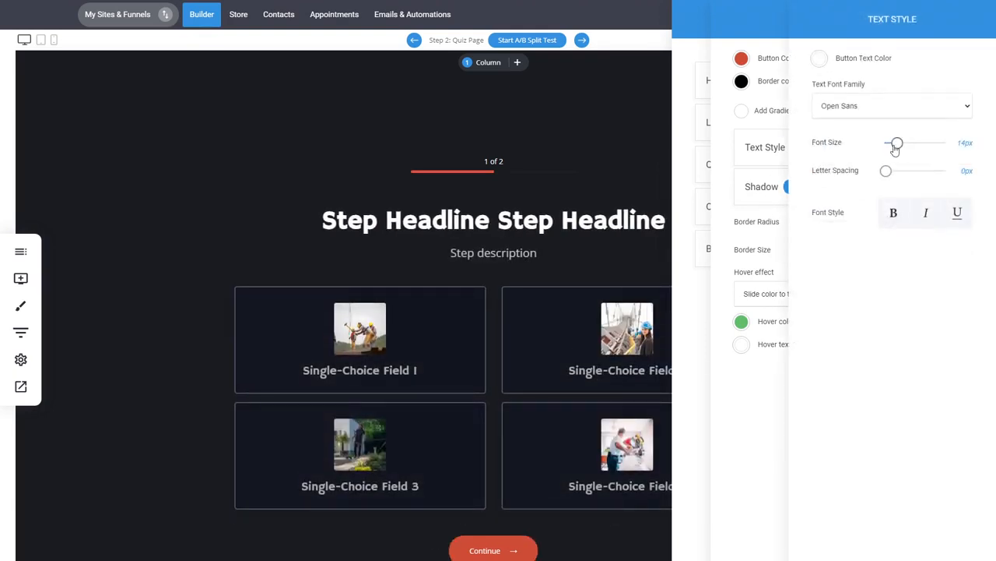
{"action": "left_click_drag", "start_coordinate": [899, 146], "coordinate": [903, 145]}
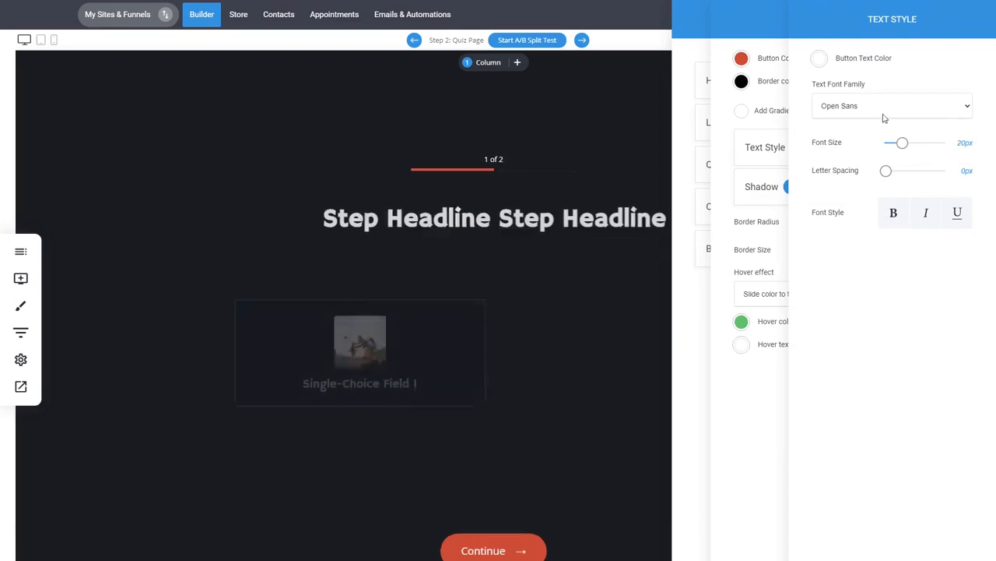
{"action": "left_click", "coordinate": [854, 164]}
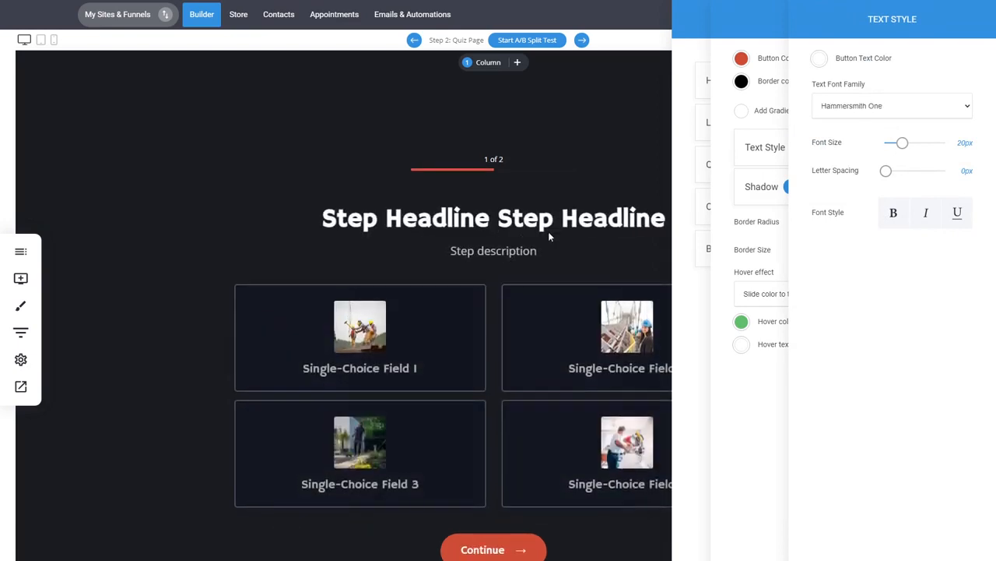
{"action": "left_click_drag", "start_coordinate": [902, 144], "coordinate": [888, 171]}
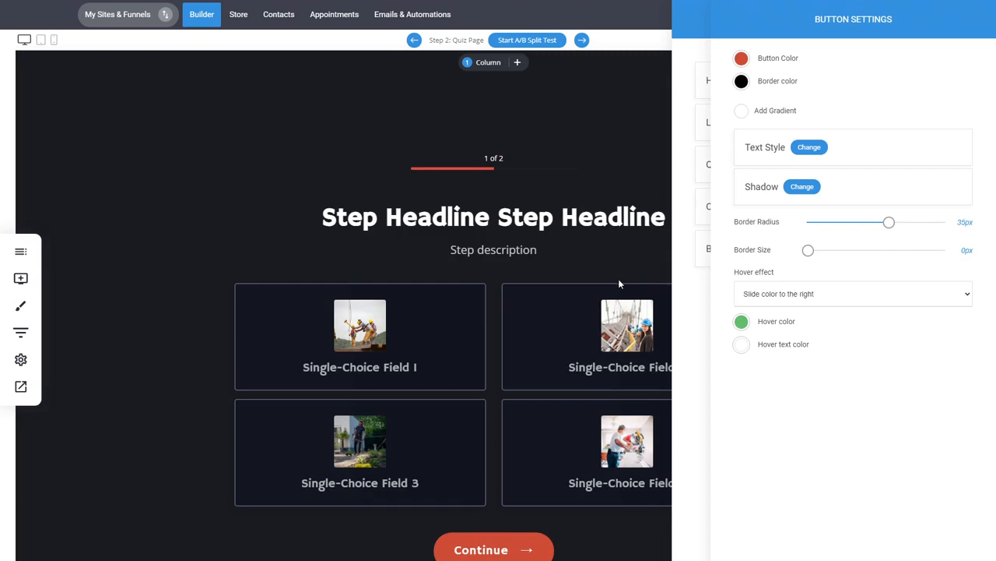
{"action": "left_click", "coordinate": [698, 295]}
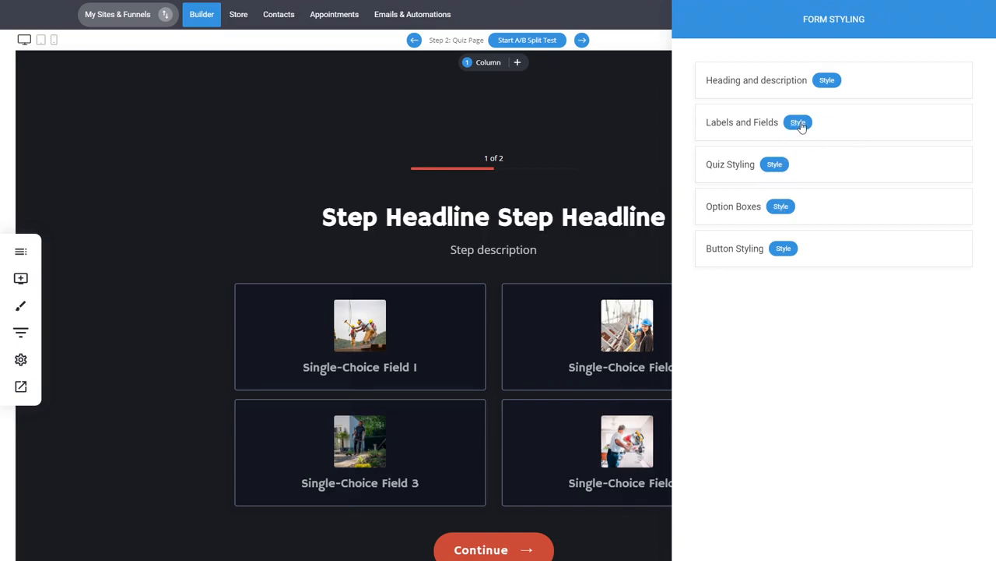
{"action": "left_click", "coordinate": [500, 271]}
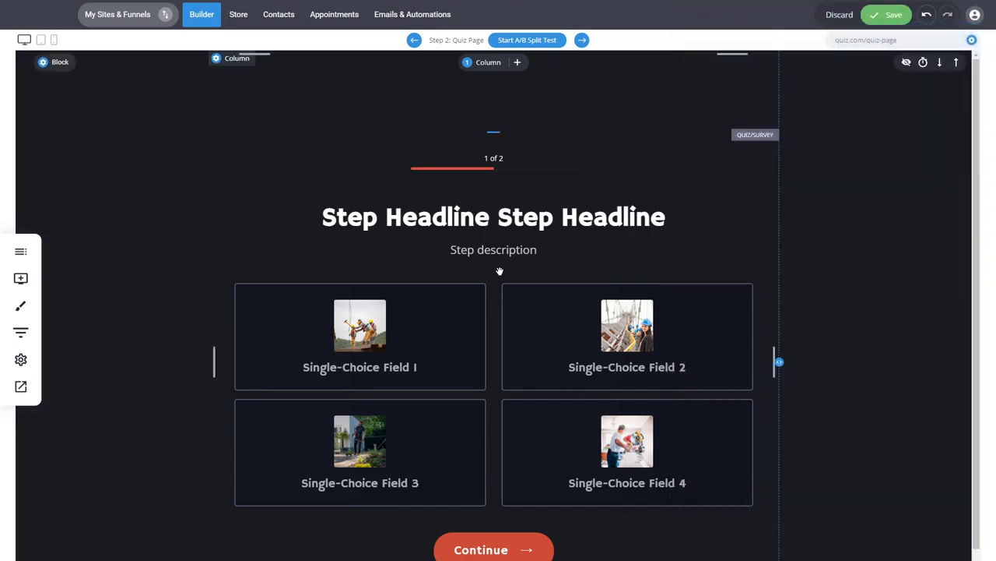
Check how the quiz's second step with its name and email fields is styled, and preview the quiz page
{"action": "left_click", "coordinate": [445, 279]}
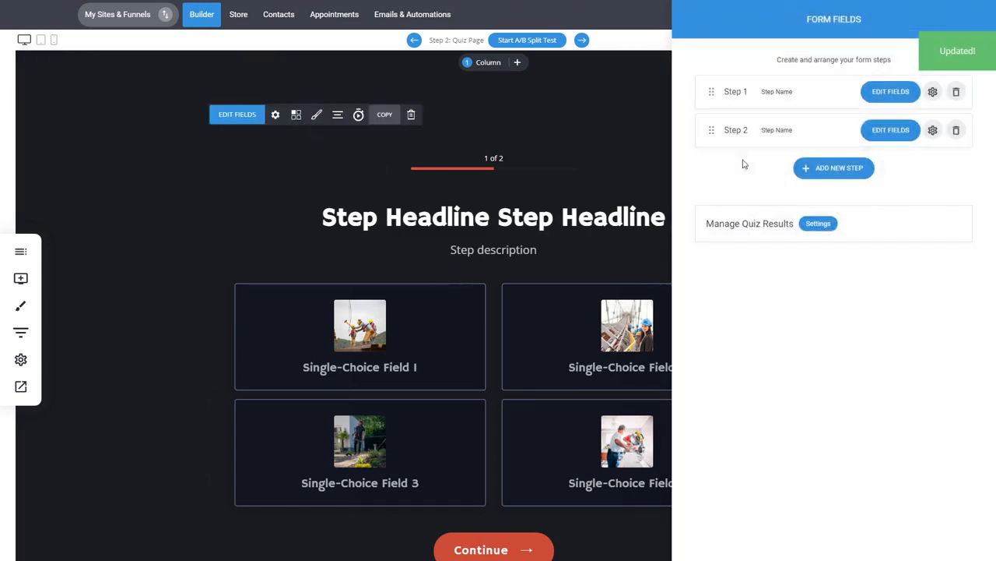
{"action": "left_click", "coordinate": [894, 131]}
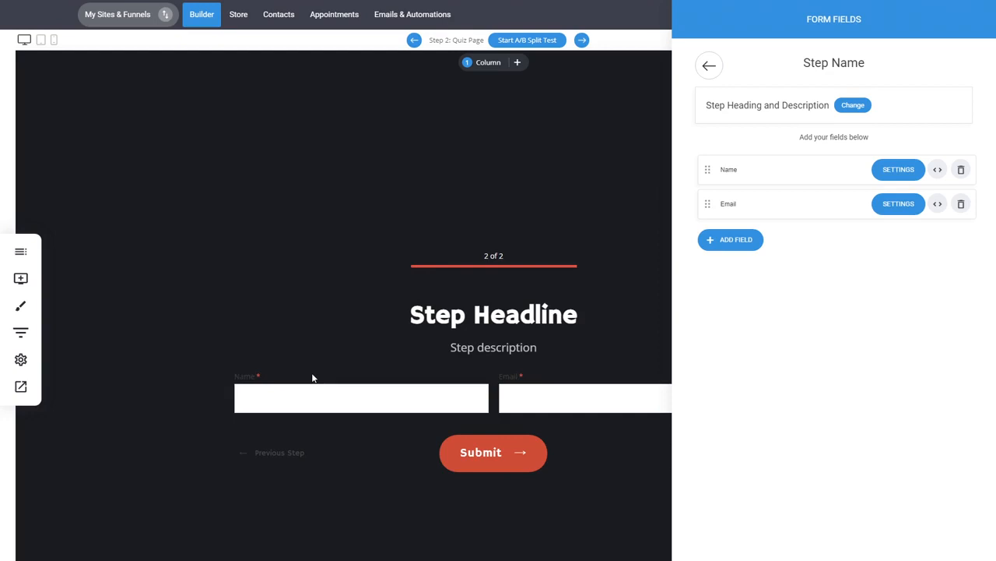
{"action": "left_click", "coordinate": [710, 67]}
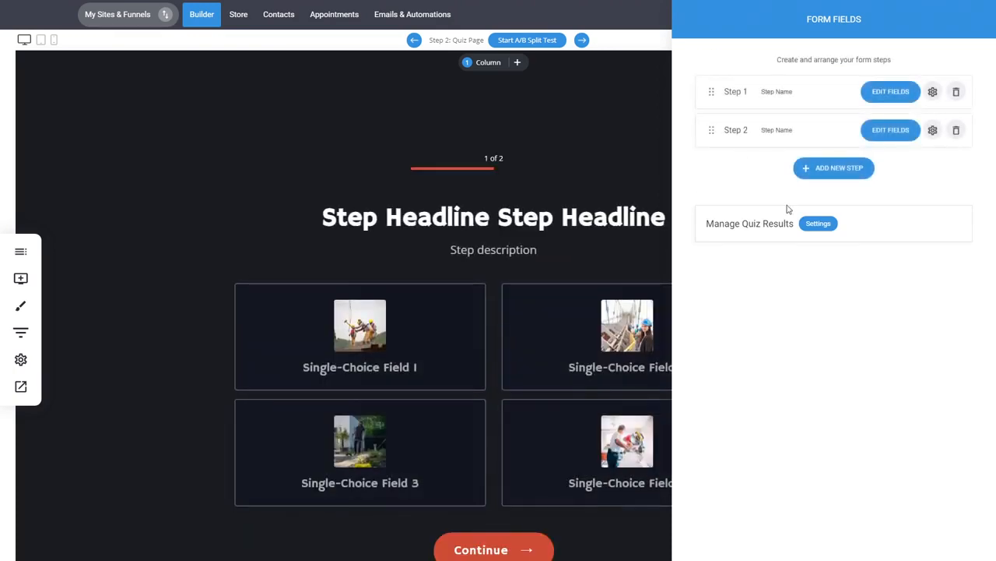
{"action": "left_click", "coordinate": [546, 250]}
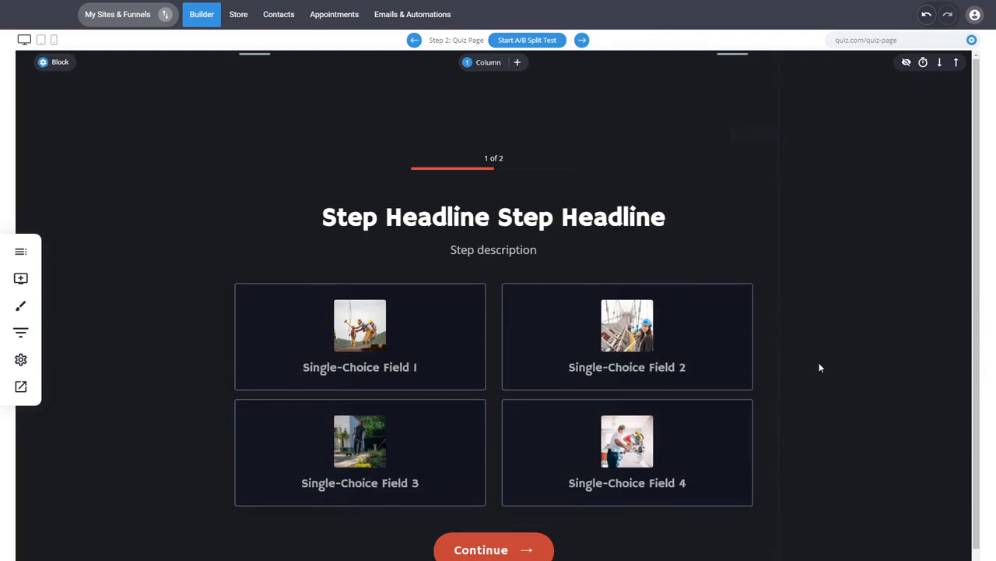
{"action": "left_click", "coordinate": [21, 386]}
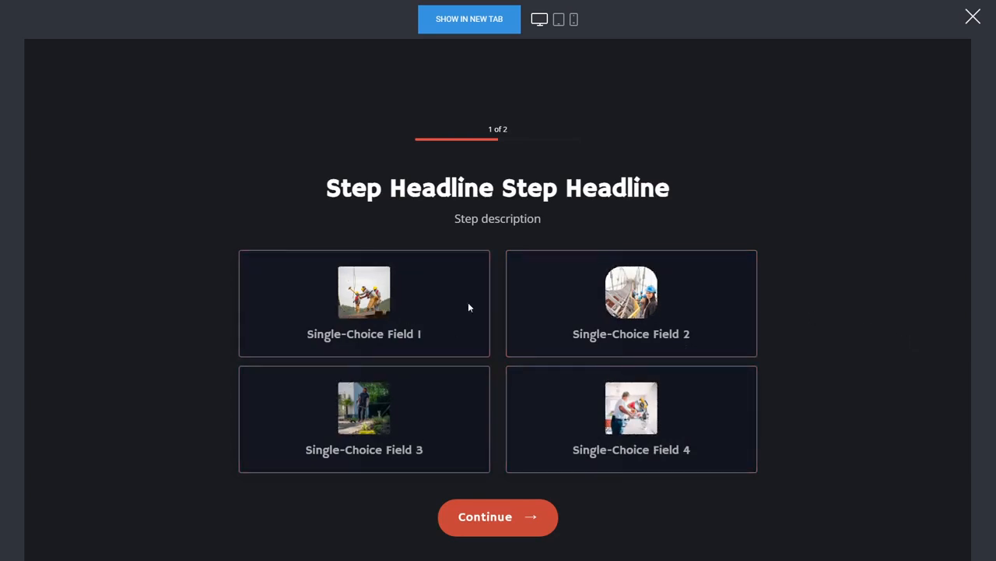
{"action": "left_click", "coordinate": [971, 22]}
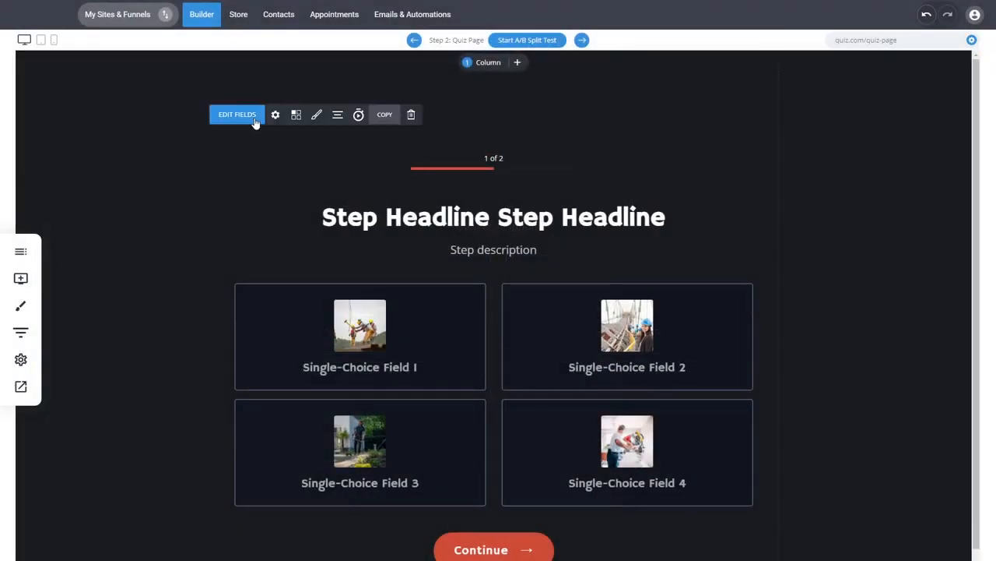
Try the Preserve the image size style for the first step's option images, and set it to Fit in a circle
{"action": "left_click", "coordinate": [255, 118]}
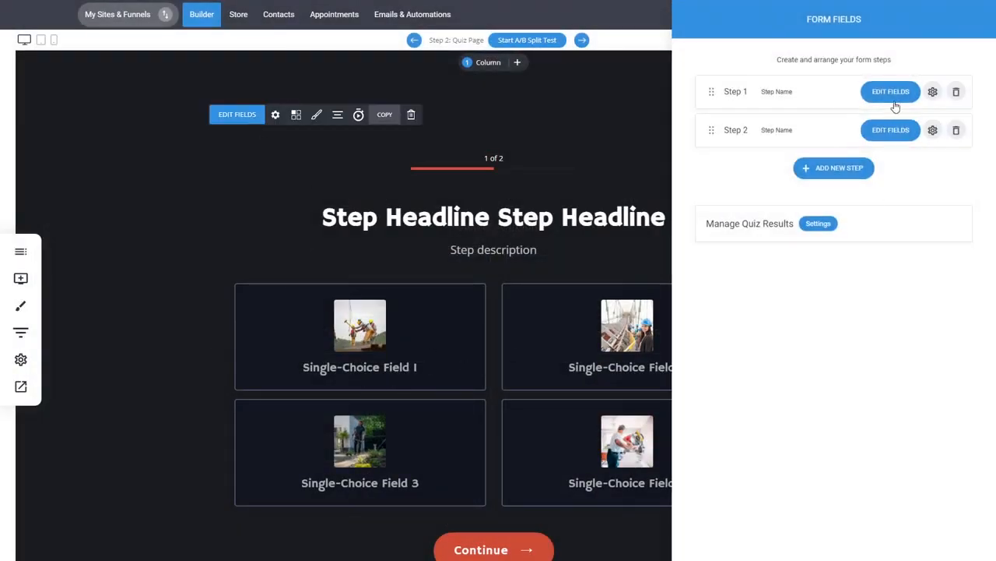
{"action": "left_click", "coordinate": [865, 88]}
{"action": "left_click", "coordinate": [894, 170]}
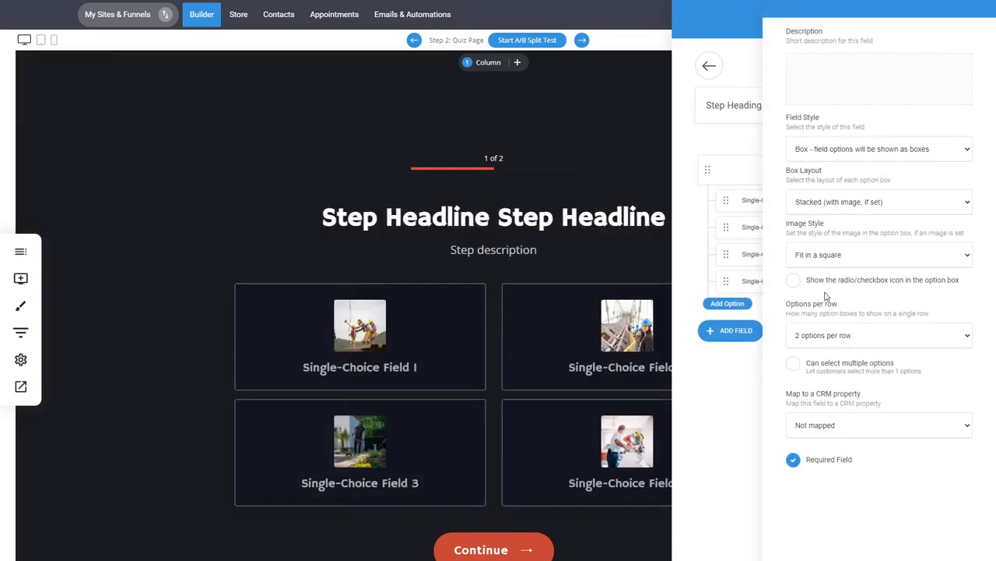
{"action": "left_click", "coordinate": [827, 296]}
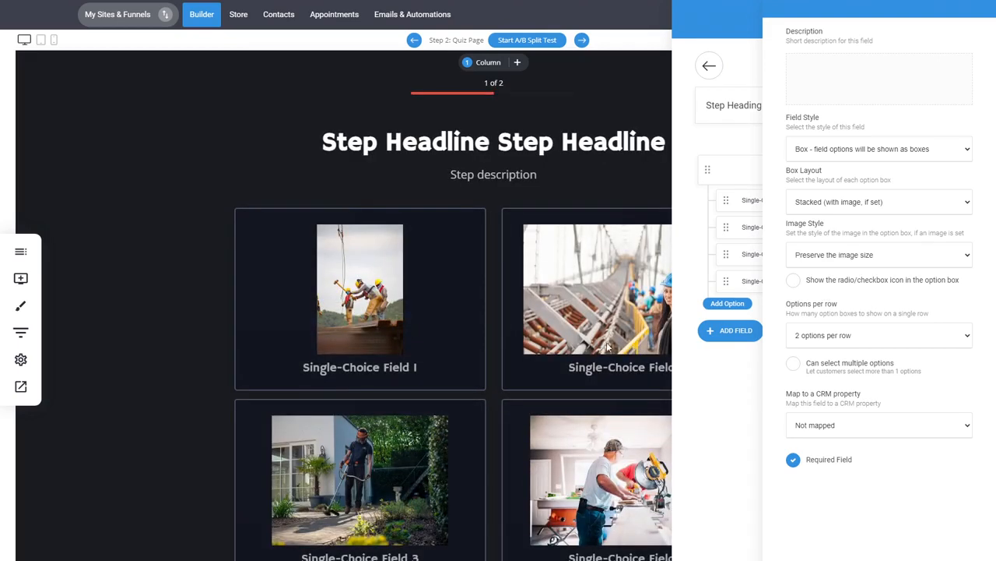
{"action": "left_click", "coordinate": [822, 281]}
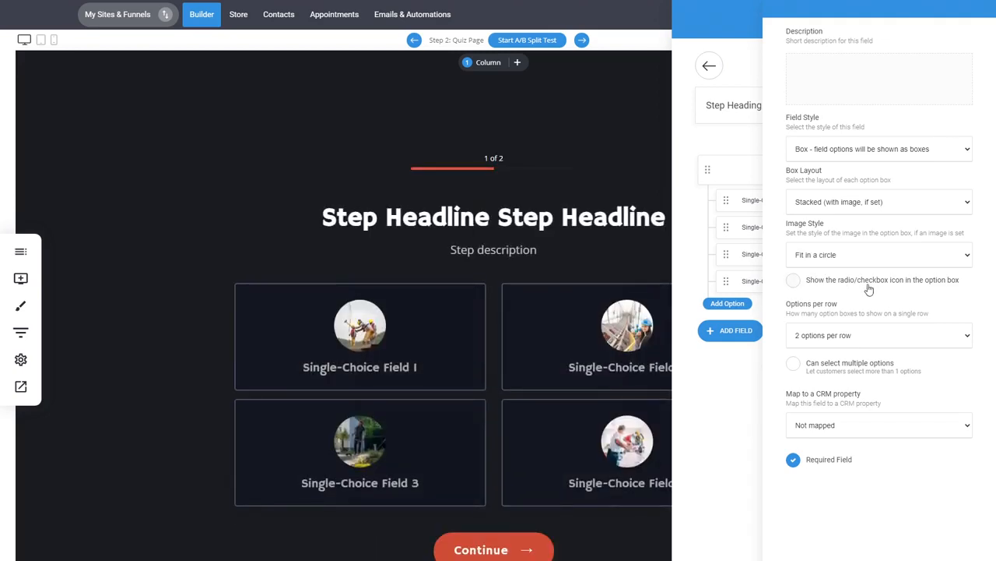
Try the With icon layout for the option boxes and settle on Aligned at left (with image, if set)
{"action": "left_click", "coordinate": [838, 204]}
{"action": "left_click", "coordinate": [829, 224]}
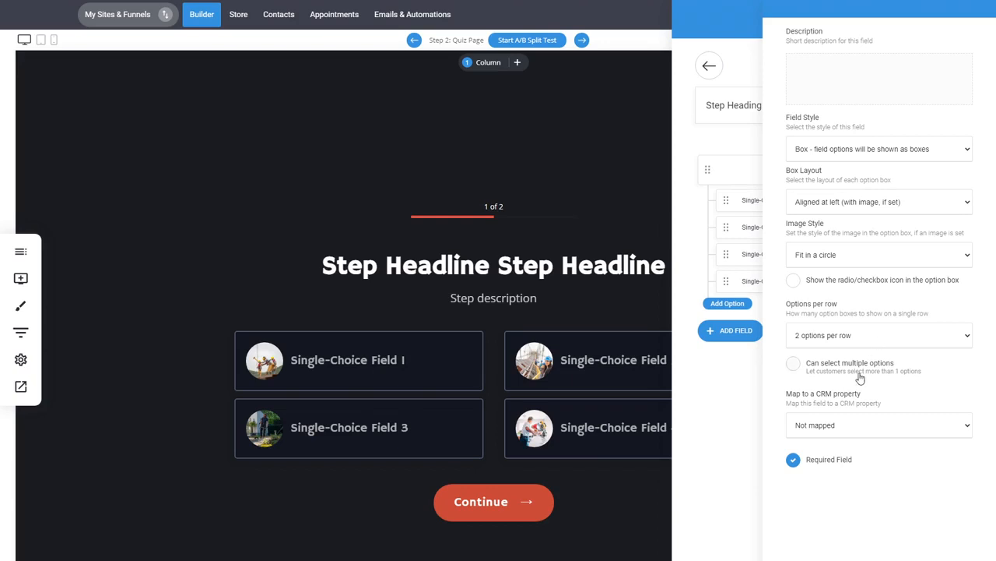
{"action": "left_click", "coordinate": [837, 241]}
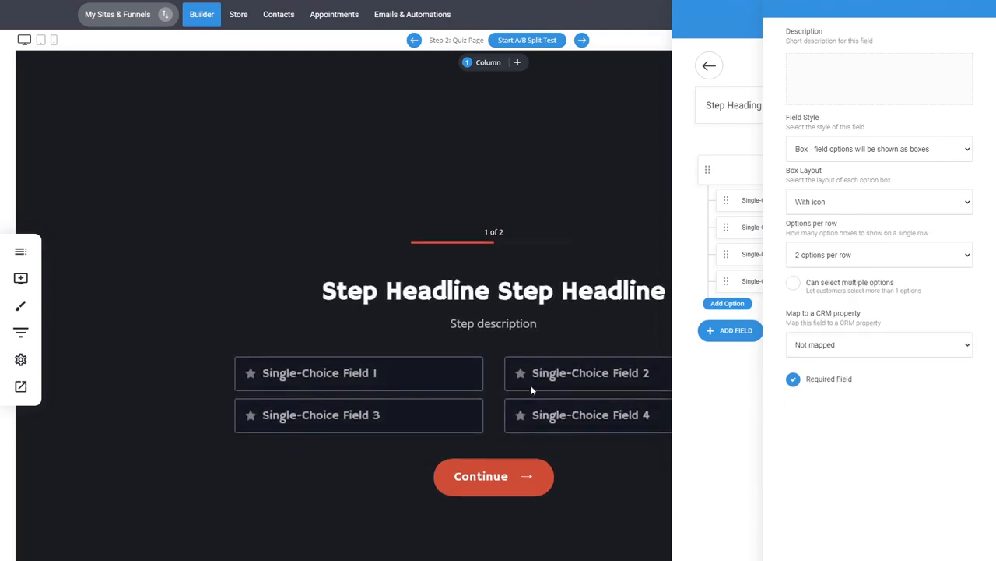
{"action": "left_click", "coordinate": [820, 224]}
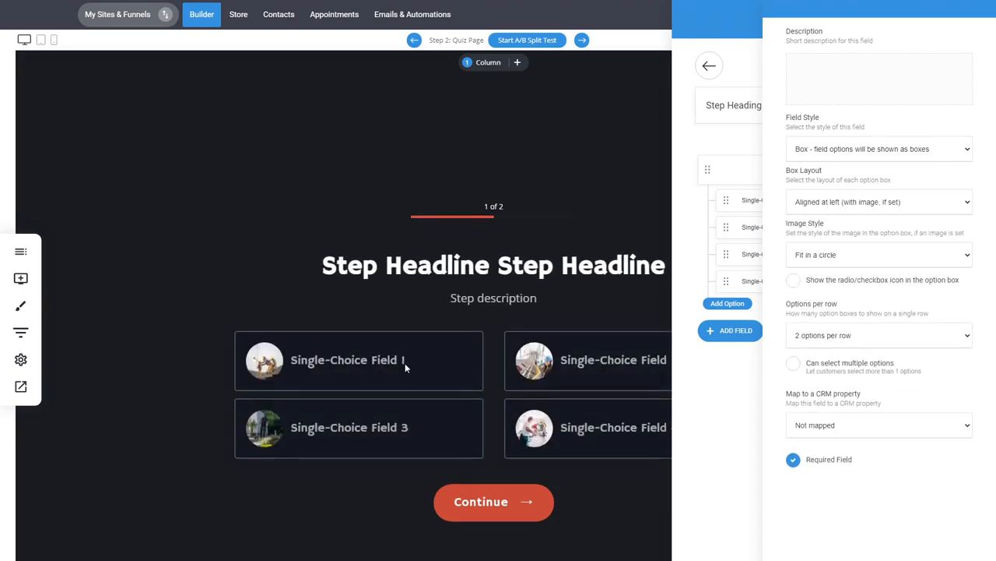
{"action": "left_click", "coordinate": [707, 434]}
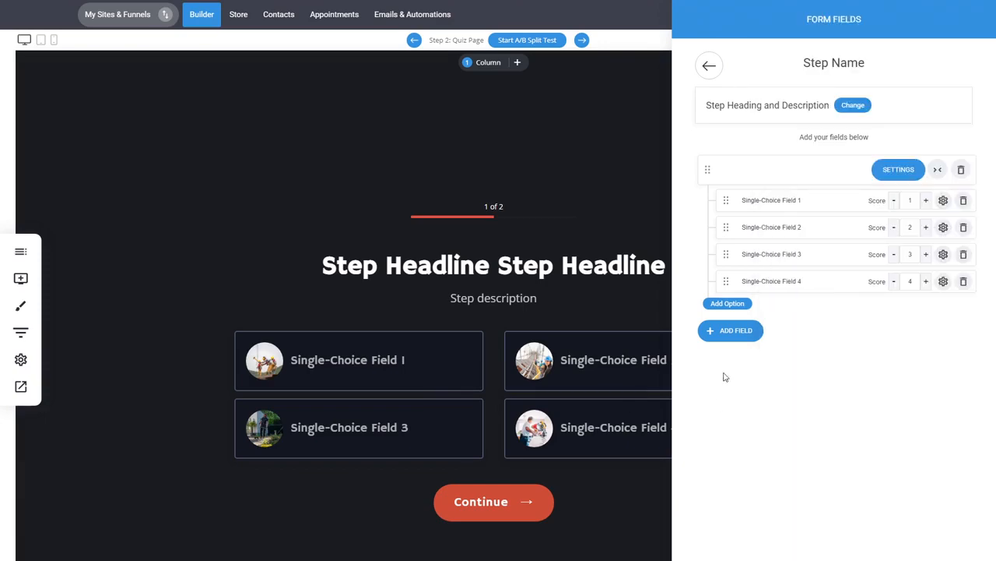
Add a range field from 1 to 10 below the option boxes and set its range layout to Underlined
{"action": "left_click", "coordinate": [732, 330]}
{"action": "left_click", "coordinate": [589, 281]}
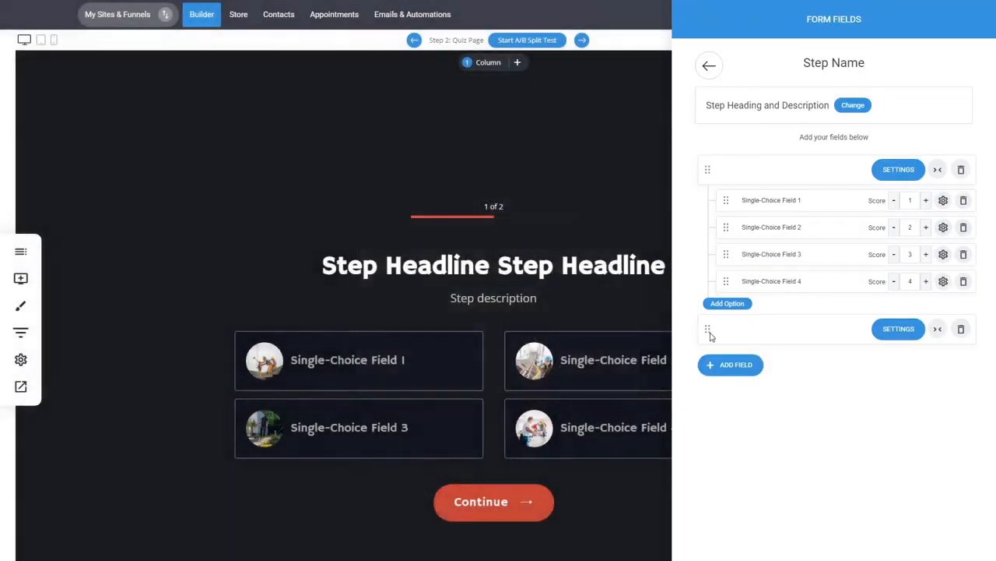
{"action": "left_click", "coordinate": [897, 330]}
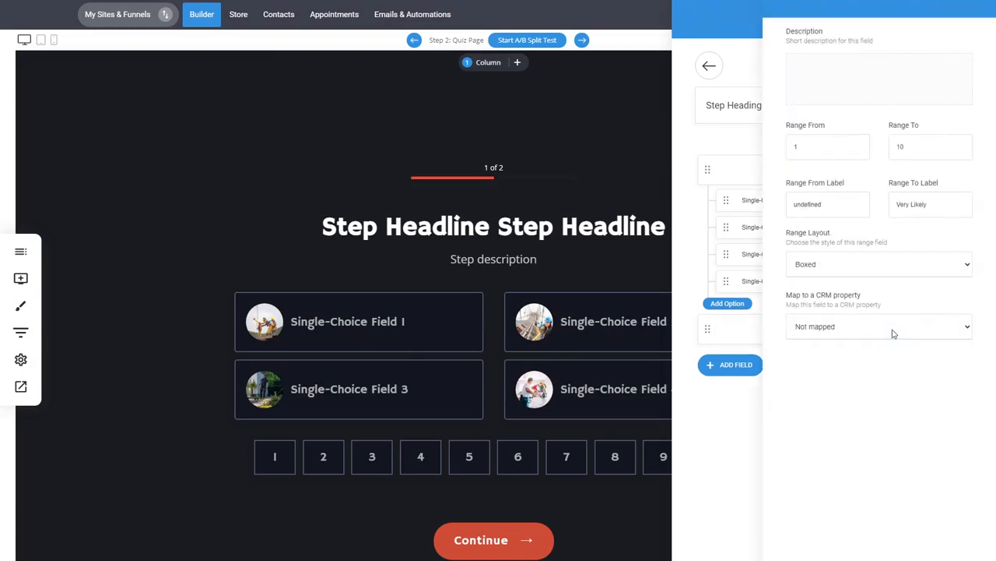
{"action": "left_click", "coordinate": [831, 295]}
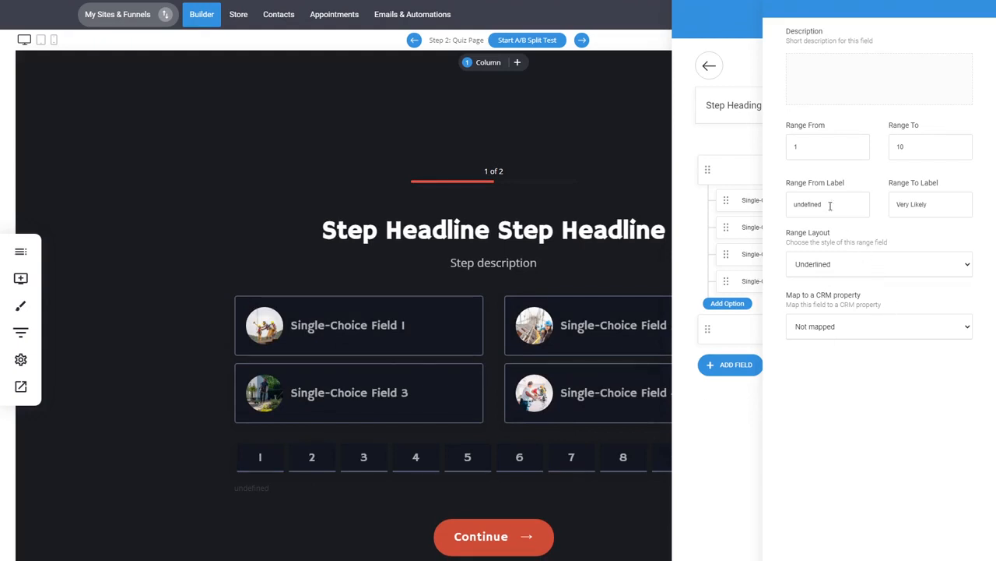
{"action": "left_click", "coordinate": [736, 154]}
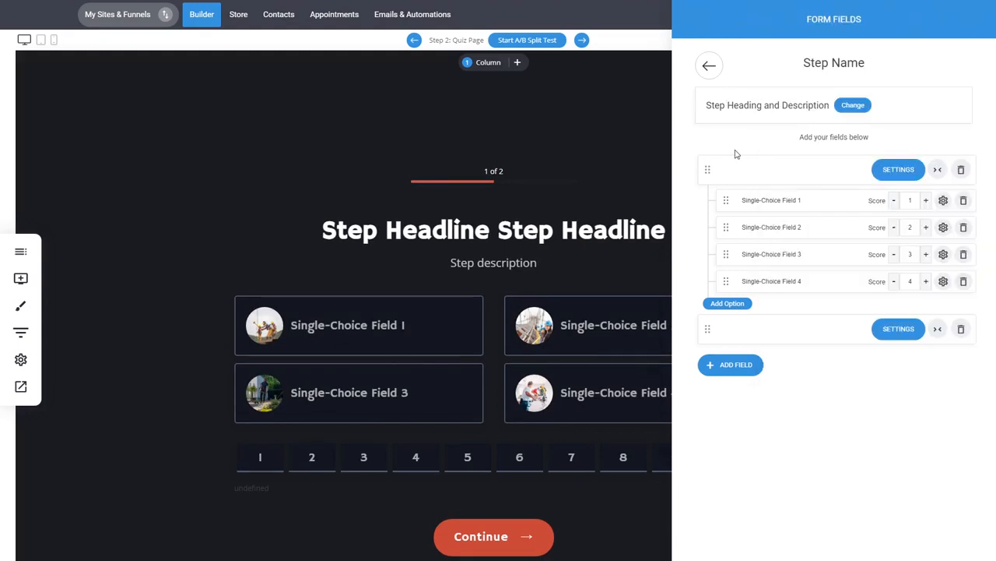
{"action": "left_click", "coordinate": [549, 254]}
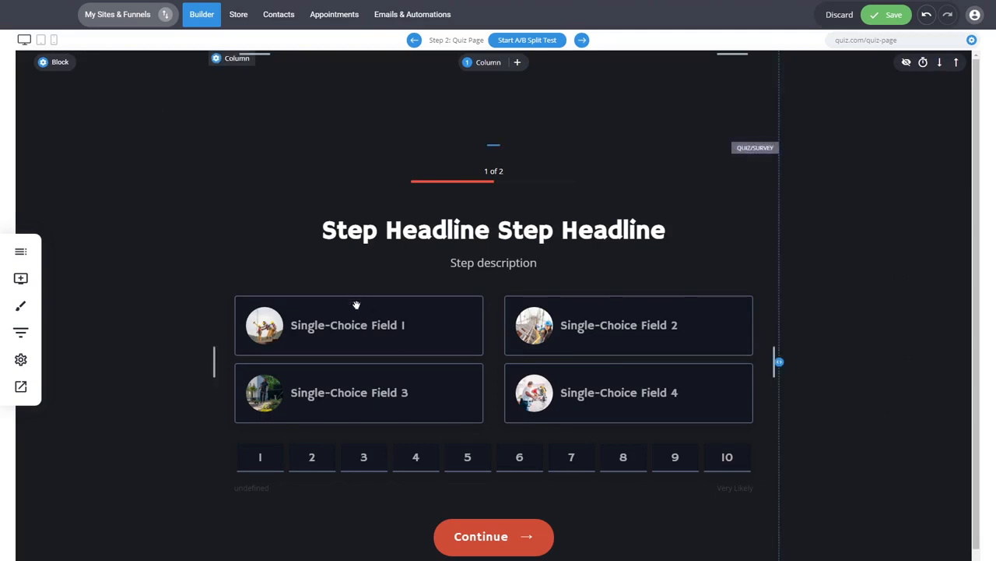
Try the dark grey #3A4048 as the background color of the quiz's column, and reset it to transparent
{"action": "left_click", "coordinate": [53, 63]}
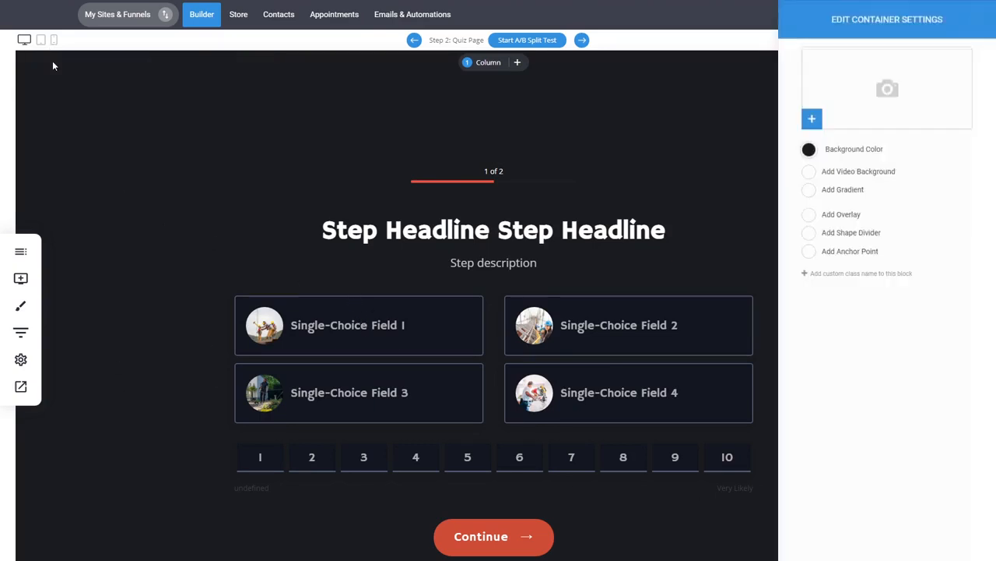
{"action": "left_click", "coordinate": [249, 65]}
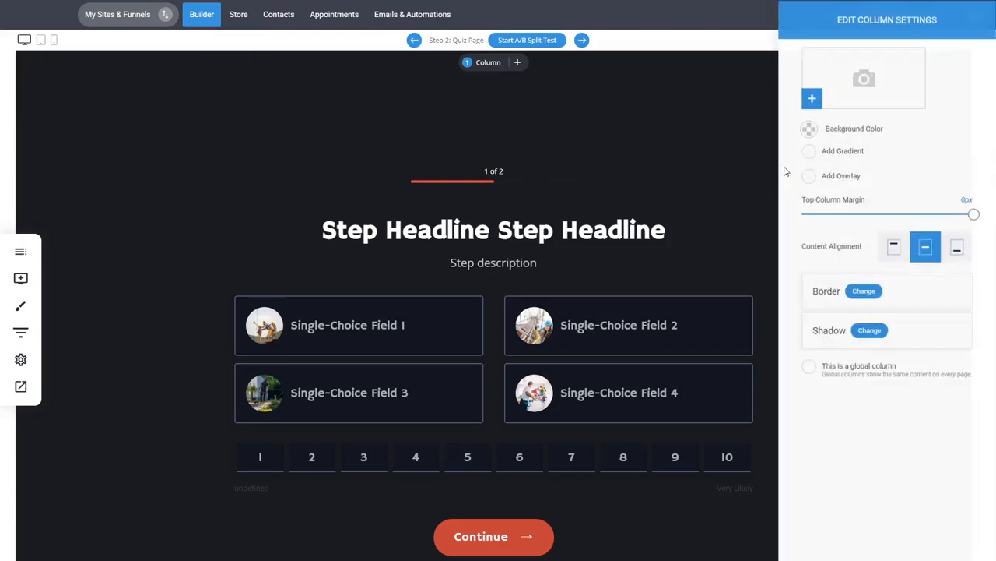
{"action": "left_click", "coordinate": [809, 130]}
{"action": "left_click", "coordinate": [826, 208]}
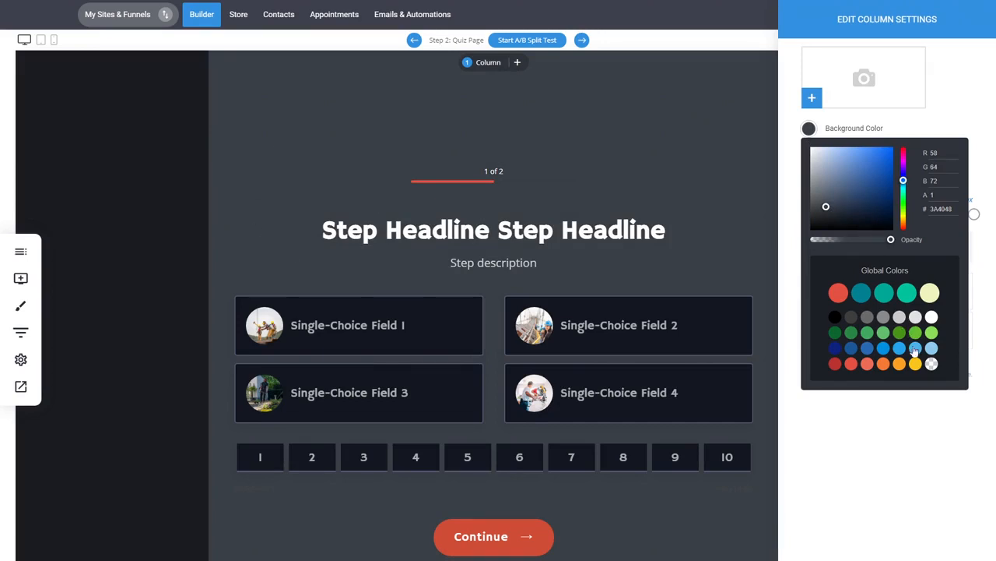
{"action": "left_click", "coordinate": [932, 364]}
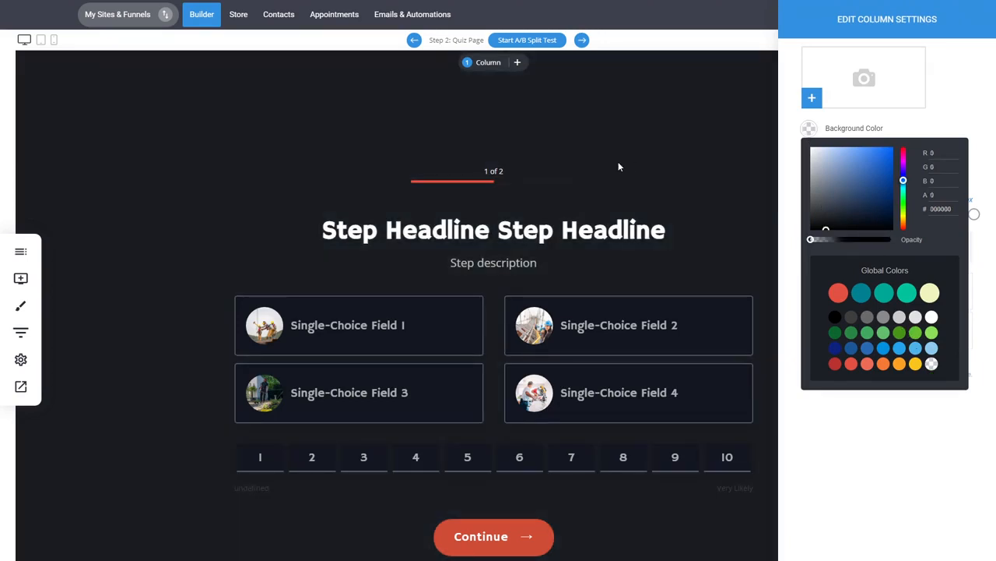
{"action": "left_click", "coordinate": [618, 161]}
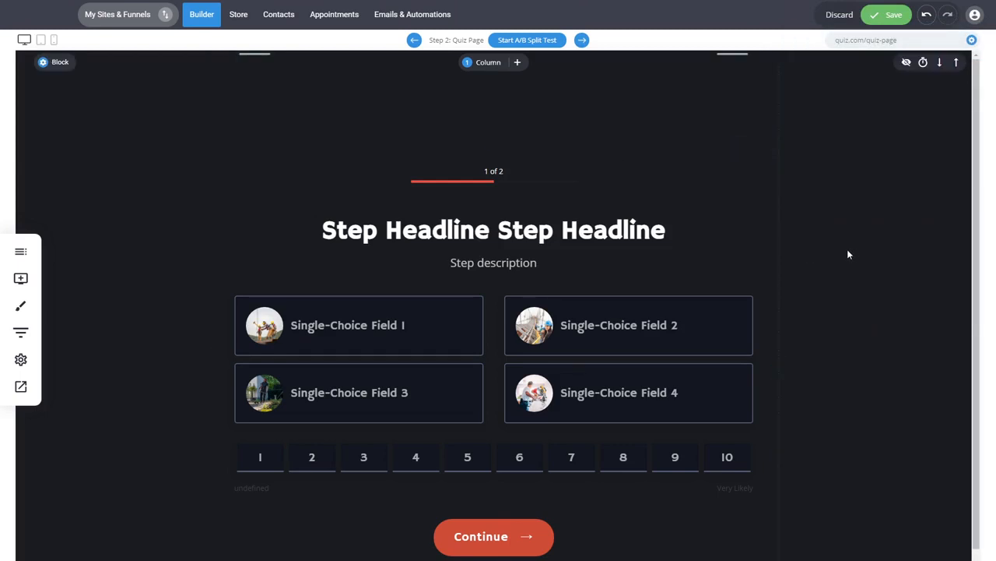